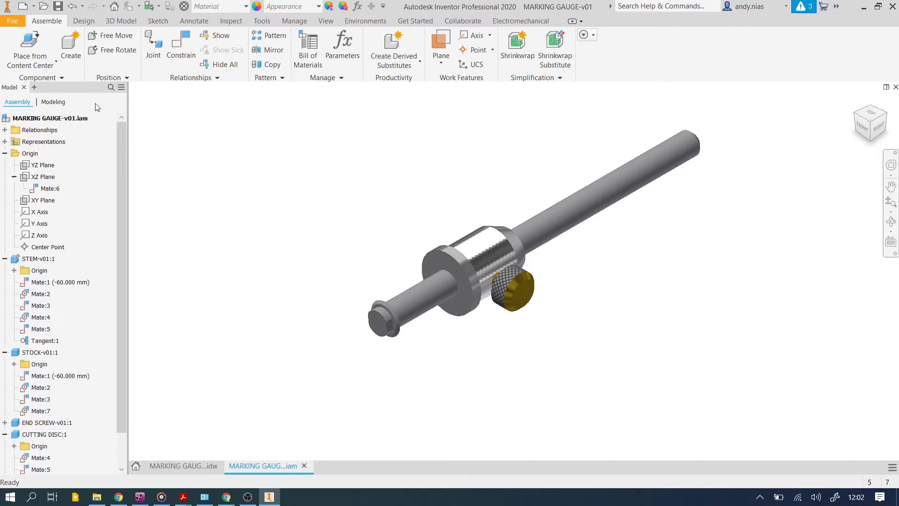
- Create a new presentation from the metric Standard (mm).ipn template and insert the MARKING GAUGE-v01 assembly into it
{"action": "left_click", "coordinate": [22, 7]}
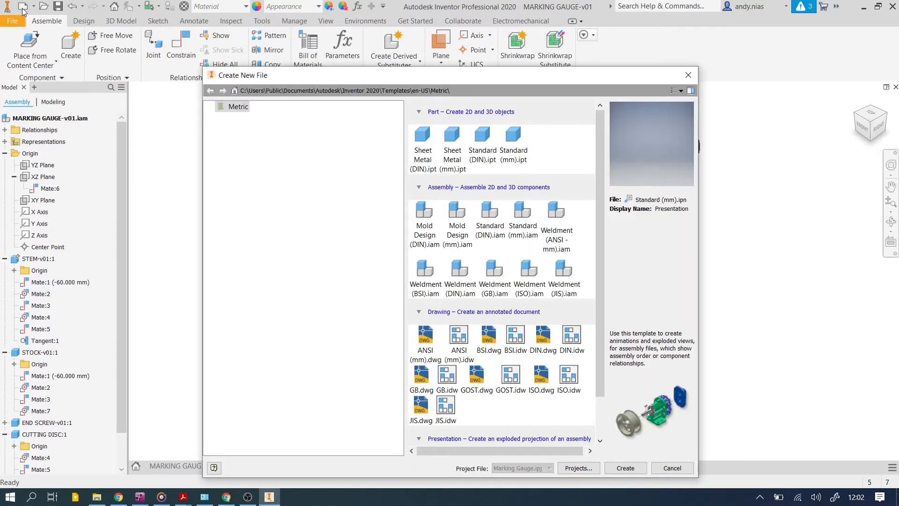
{"action": "scroll", "coordinate": [484, 243], "scroll_direction": "down", "scroll_amount": 2}
{"action": "scroll", "coordinate": [484, 243], "scroll_direction": "up", "scroll_amount": 2}
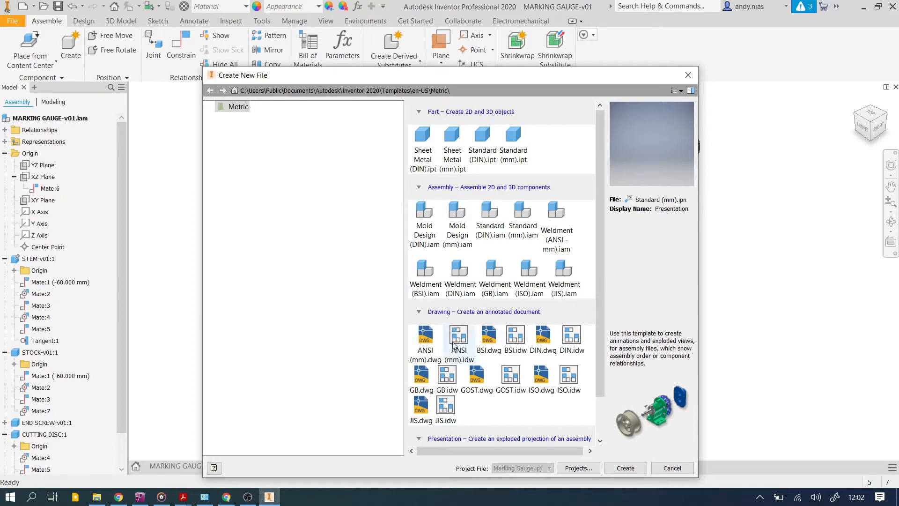
{"action": "scroll", "coordinate": [447, 384], "scroll_direction": "down", "scroll_amount": 2}
{"action": "left_click", "coordinate": [457, 434]}
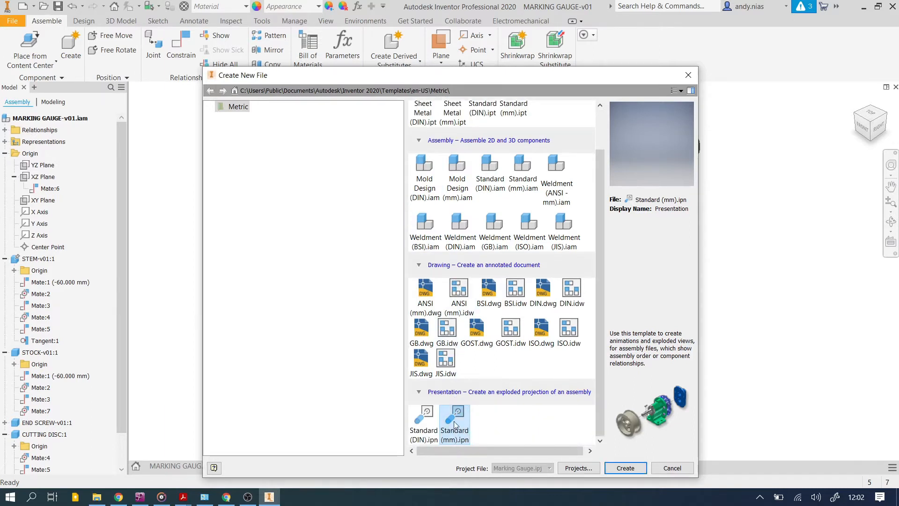
{"action": "left_click", "coordinate": [633, 470]}
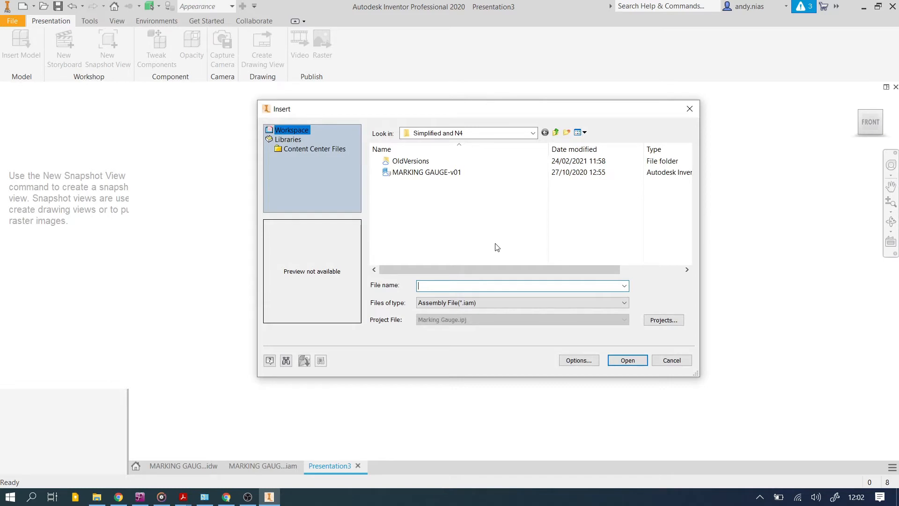
{"action": "left_click", "coordinate": [461, 173]}
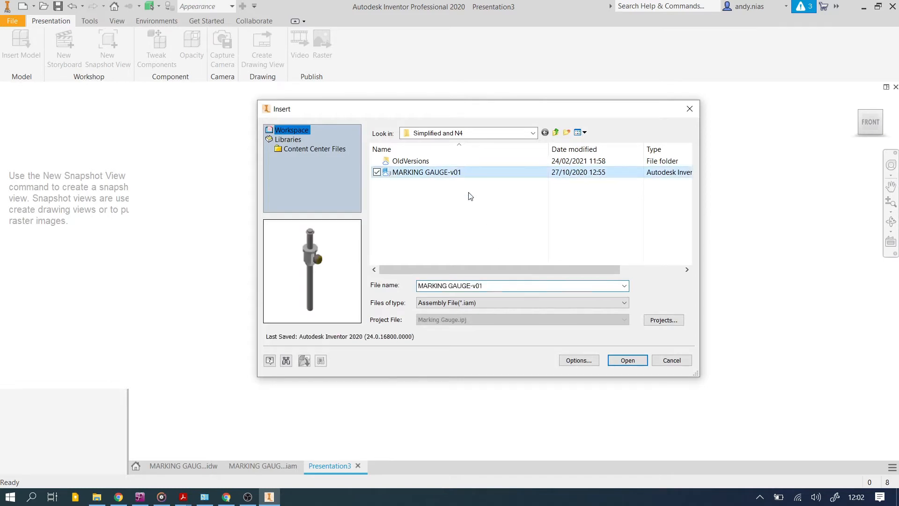
{"action": "left_click", "coordinate": [628, 360]}
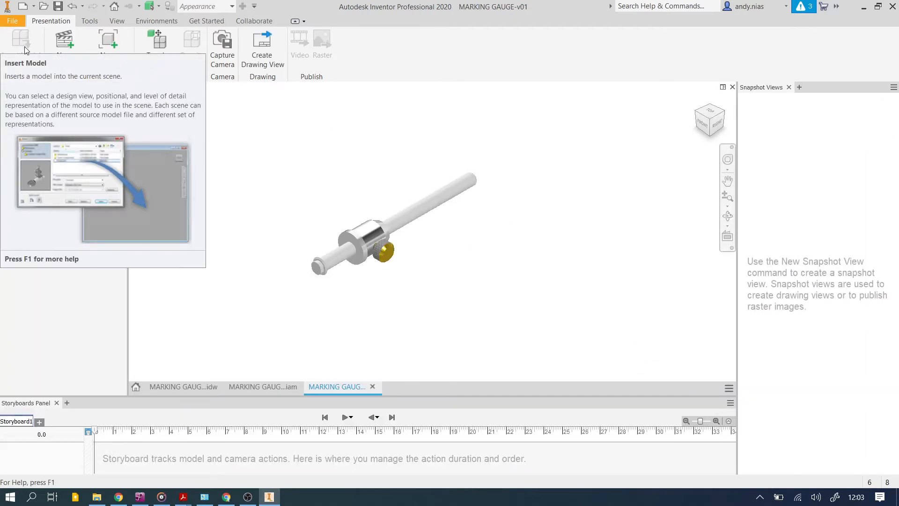
- Tweak the thumb screw about 20 mm along its Z axis, straight out of the threaded hole in the stock
{"action": "scroll", "coordinate": [323, 178], "scroll_direction": "down", "scroll_amount": 3}
{"action": "middle_click_drag", "start_coordinate": [317, 174], "coordinate": [347, 147]}
{"action": "middle_click_drag", "start_coordinate": [352, 216], "coordinate": [338, 201]}
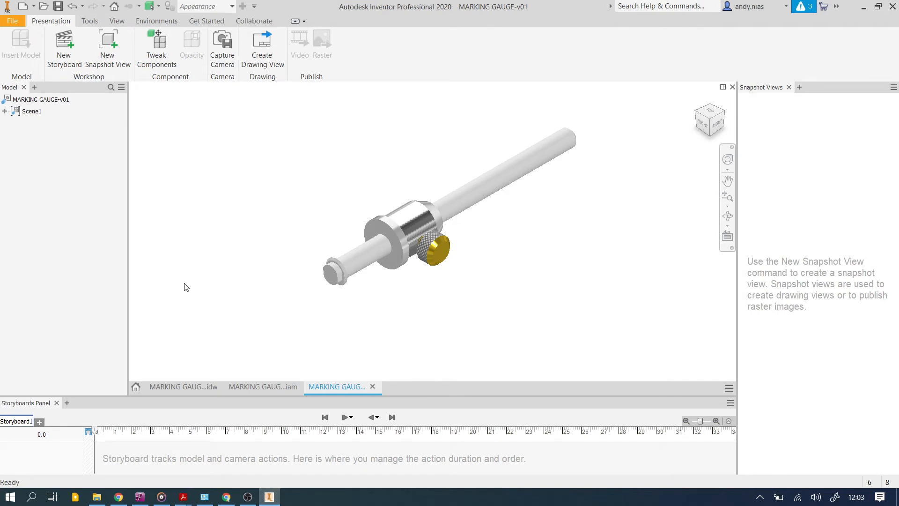
{"action": "left_click", "coordinate": [159, 59]}
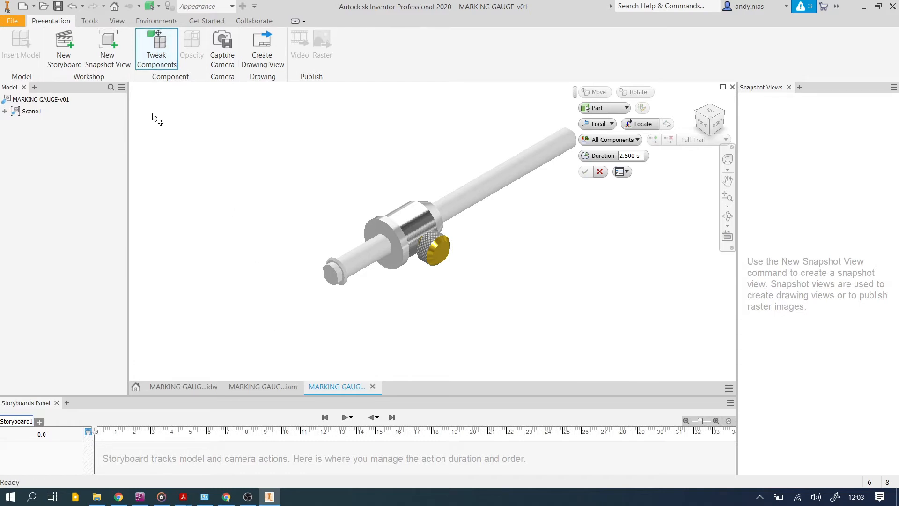
{"action": "left_click", "coordinate": [442, 250]}
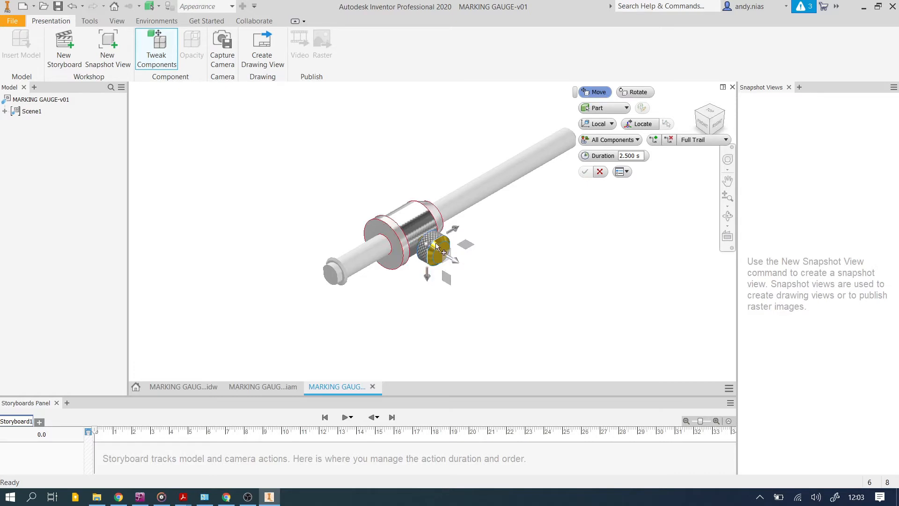
{"action": "left_click", "coordinate": [4, 111]}
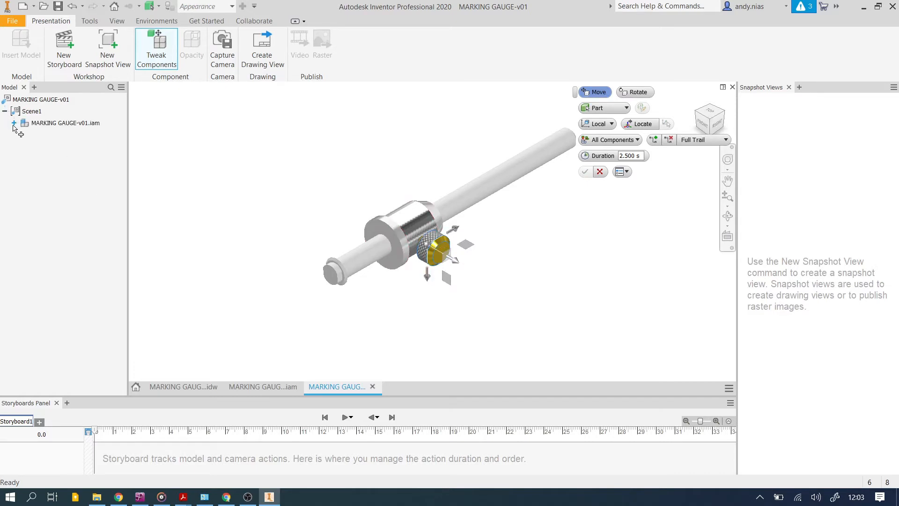
{"action": "left_click", "coordinate": [14, 123]}
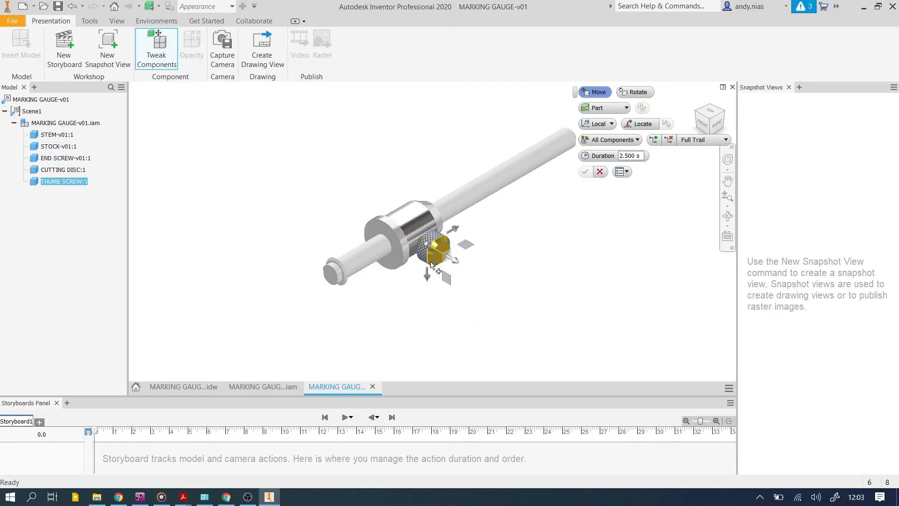
{"action": "left_click", "coordinate": [455, 260]}
{"action": "left_click_drag", "start_coordinate": [469, 272], "coordinate": [487, 280]}
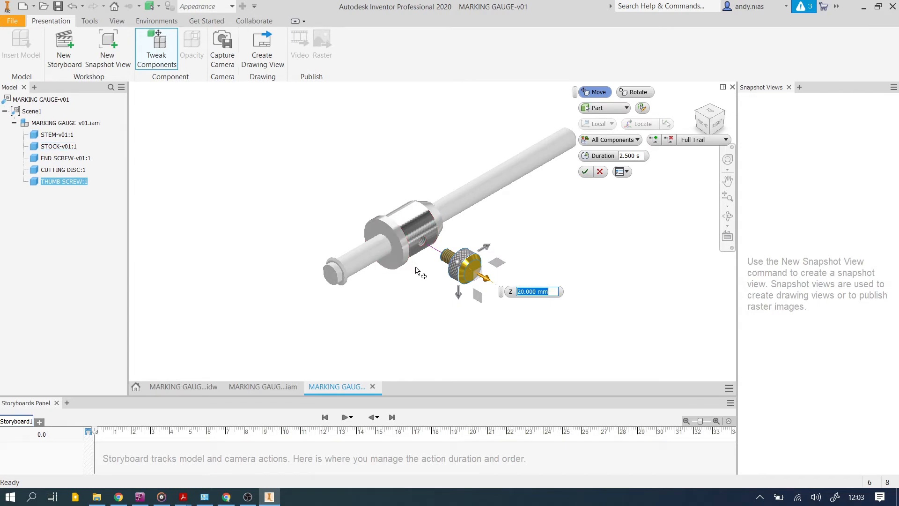
{"action": "left_click", "coordinate": [585, 172]}
- Tweak the stem about -70.5 mm along its Z axis so it slides out of the stock, away from the end screw
{"action": "left_click", "coordinate": [710, 118]}
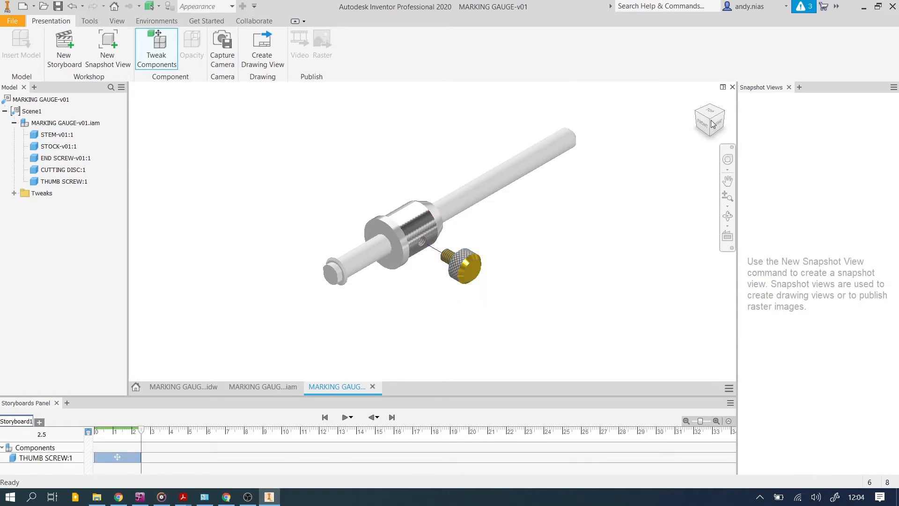
{"action": "scroll", "coordinate": [423, 243], "scroll_direction": "down", "scroll_amount": 5}
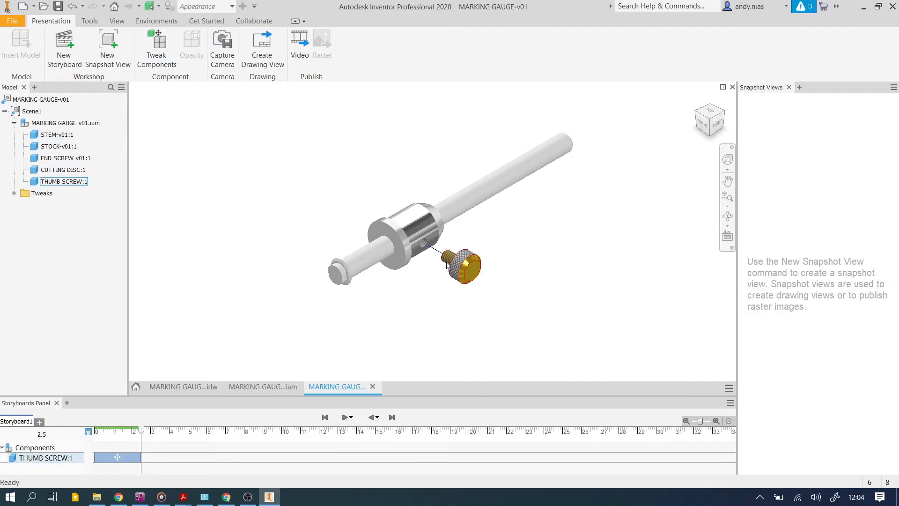
{"action": "middle_click_drag", "start_coordinate": [437, 280], "coordinate": [441, 300]}
{"action": "left_click", "coordinate": [173, 68]}
{"action": "left_click", "coordinate": [497, 194]}
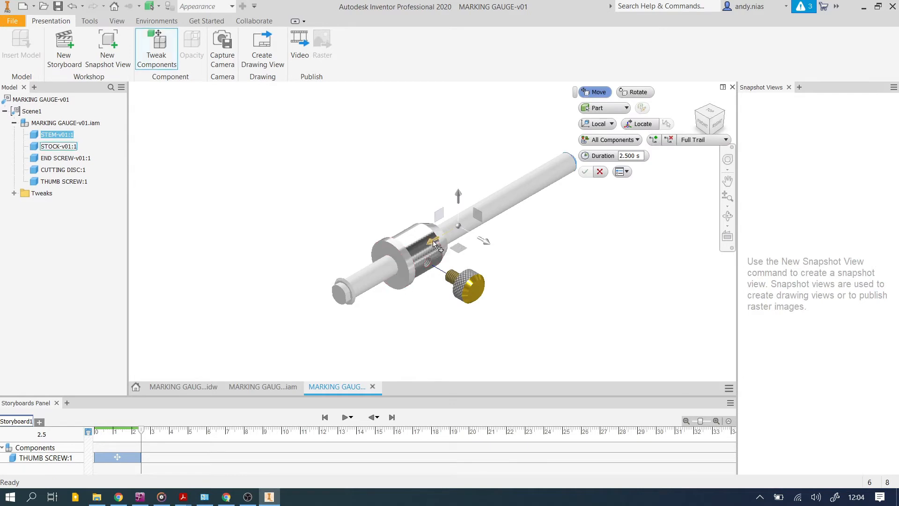
{"action": "left_click_drag", "start_coordinate": [452, 242], "coordinate": [547, 189]}
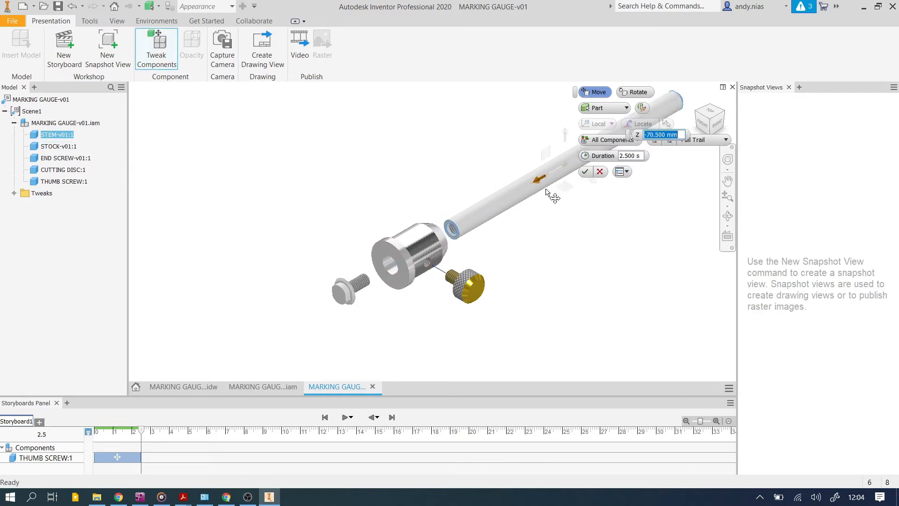
{"action": "left_click", "coordinate": [585, 172]}
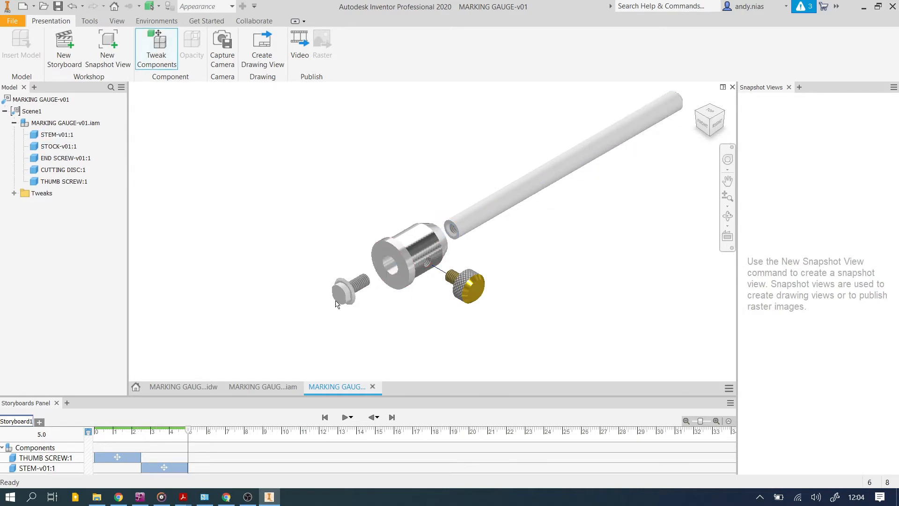
- Tweak the end screw about -25 mm along its Z axis, out through the cutting disc and away from the stock
{"action": "left_click", "coordinate": [365, 284]}
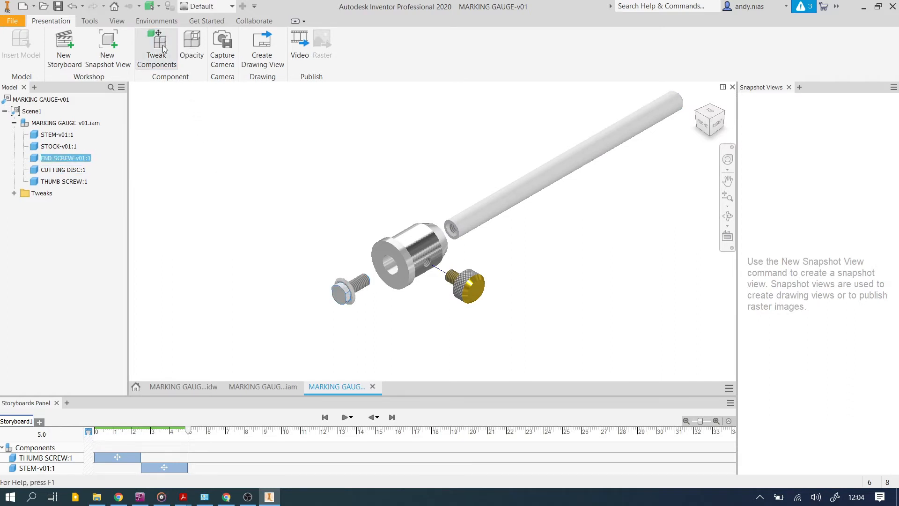
{"action": "left_click_drag", "start_coordinate": [368, 280], "coordinate": [350, 303]}
{"action": "left_click", "coordinate": [586, 172]}
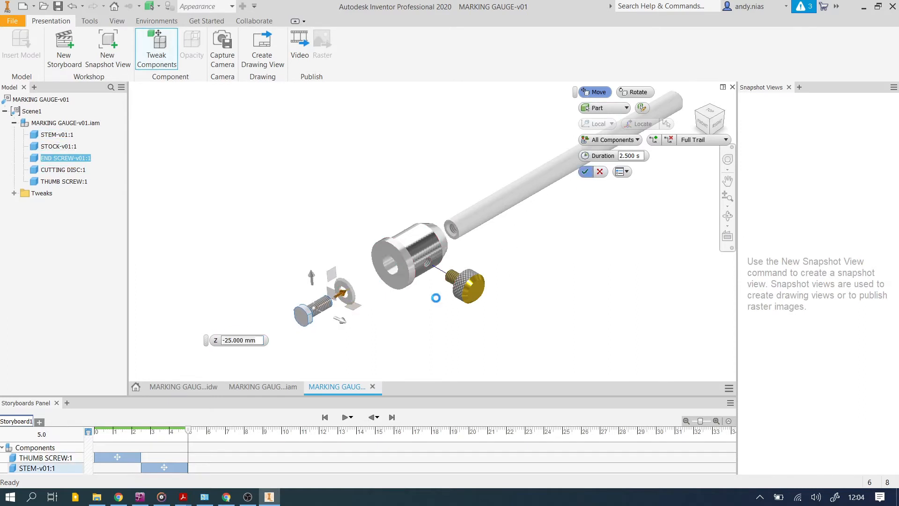
- Tweak the cutting disc -8 mm along its Z axis, away from the end screw and towards the stock
{"action": "left_click", "coordinate": [352, 289]}
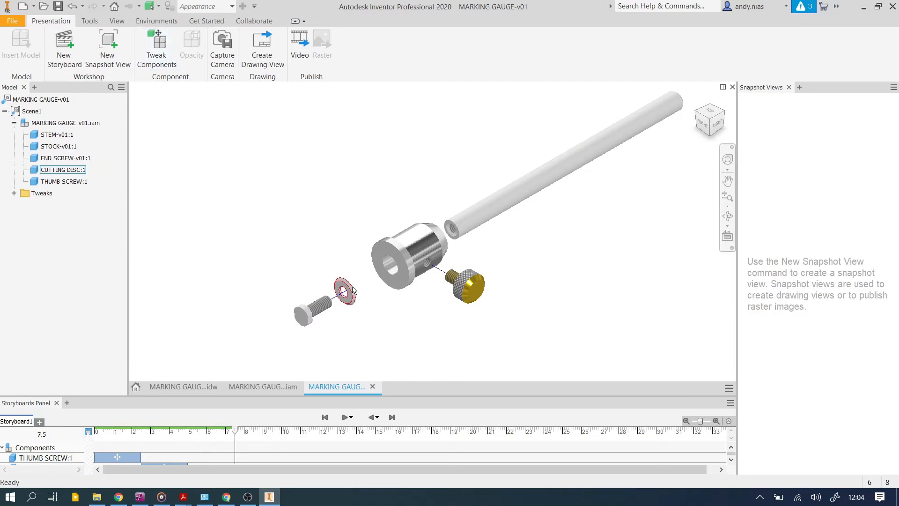
{"action": "left_click", "coordinate": [162, 54]}
{"action": "left_click_drag", "start_coordinate": [324, 305], "coordinate": [338, 304]}
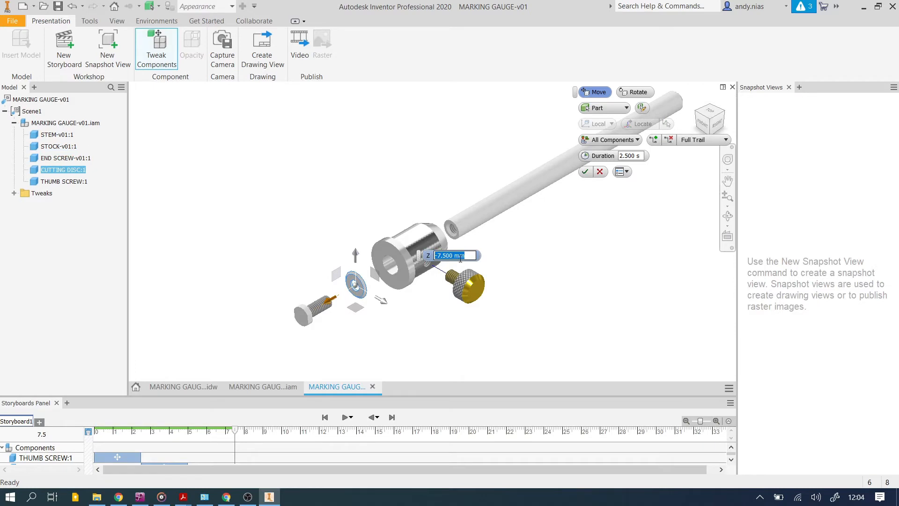
{"action": "type", "text": "-8"}
{"action": "key", "text": "Return"}
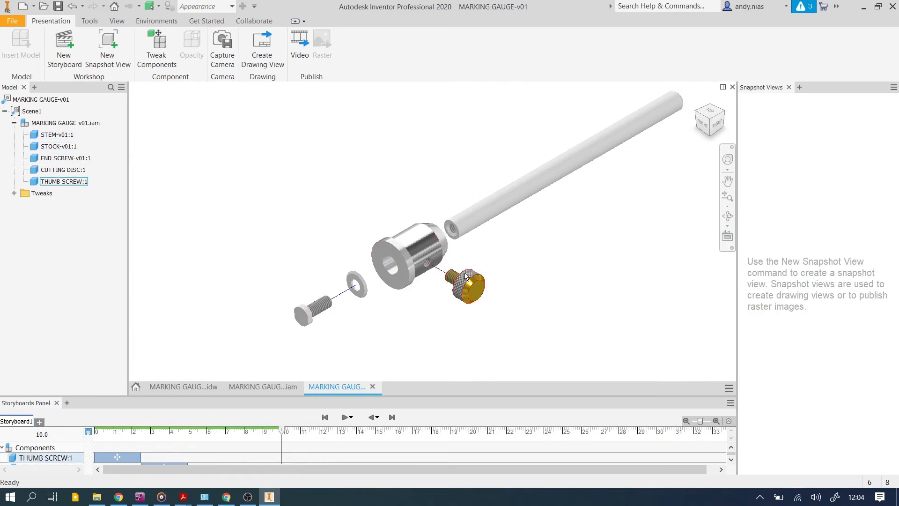
- Set the existing tweak distances to 19 mm for the thumb screw and 73 mm for the stem
{"action": "double_click", "coordinate": [441, 273]}
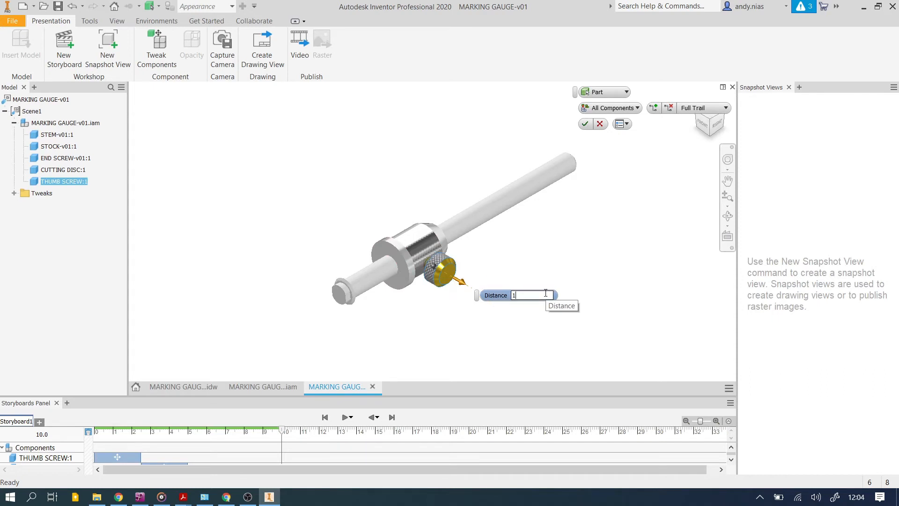
{"action": "key", "text": "Return"}
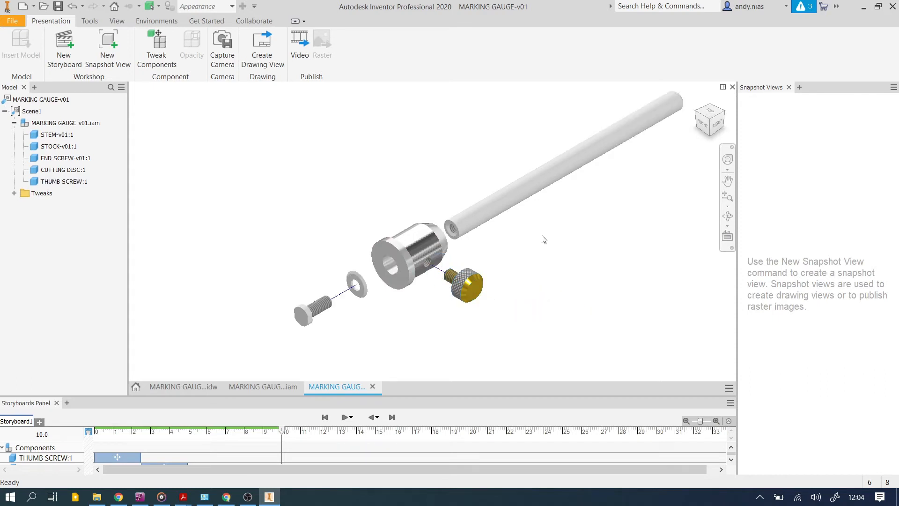
{"action": "left_click", "coordinate": [15, 192]}
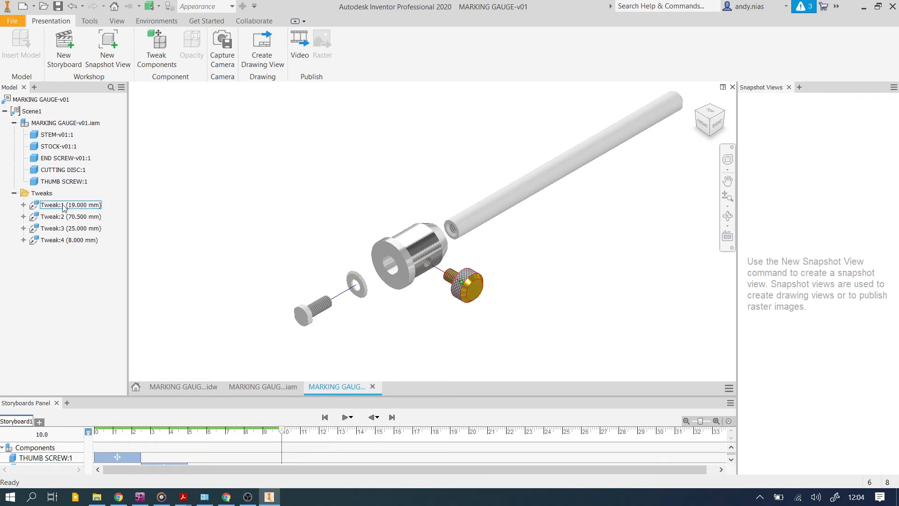
{"action": "double_click", "coordinate": [80, 217]}
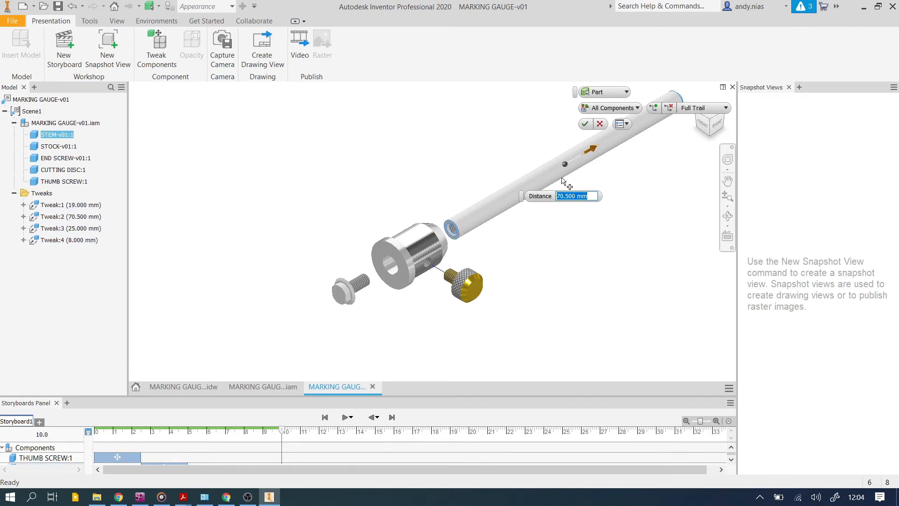
{"action": "type", "text": "73"}
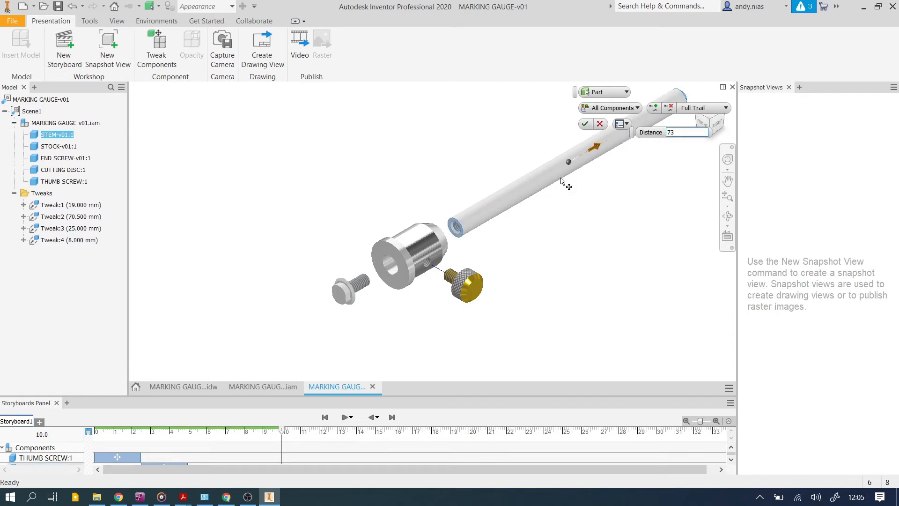
{"action": "key", "text": "Return"}
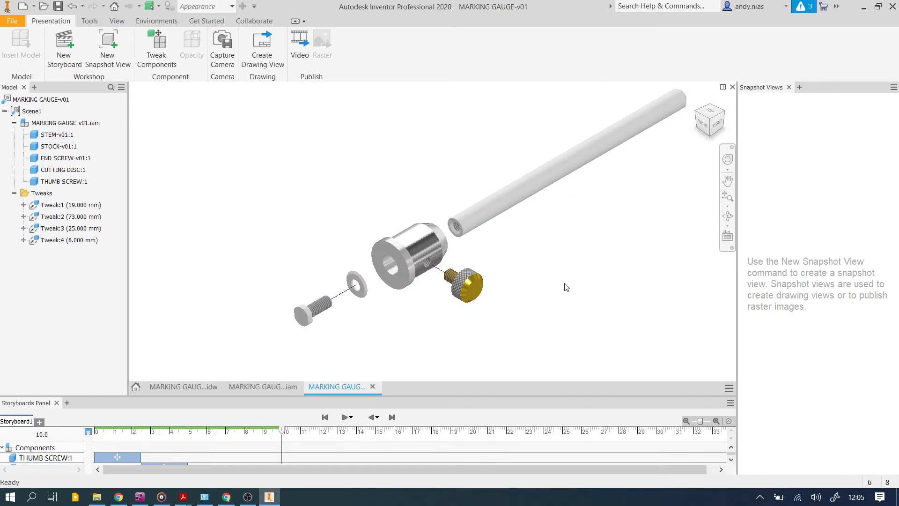
- Save the exploded presentation as MARKING GAUGE-v01.ipn, leaving the cutting disc and thumb screw part files unsaved
{"action": "middle_click_drag", "start_coordinate": [578, 280], "coordinate": [562, 289]}
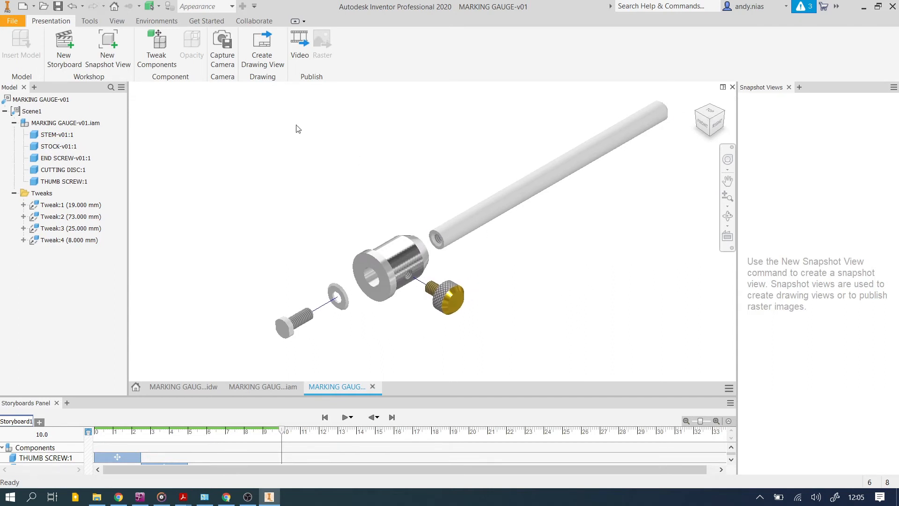
{"action": "left_click", "coordinate": [57, 6]}
{"action": "left_click", "coordinate": [630, 361]}
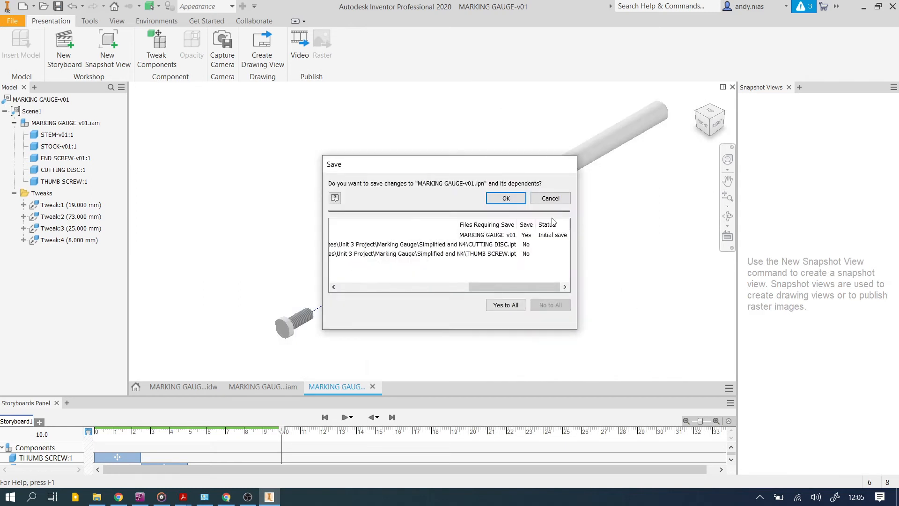
{"action": "left_click", "coordinate": [512, 198]}
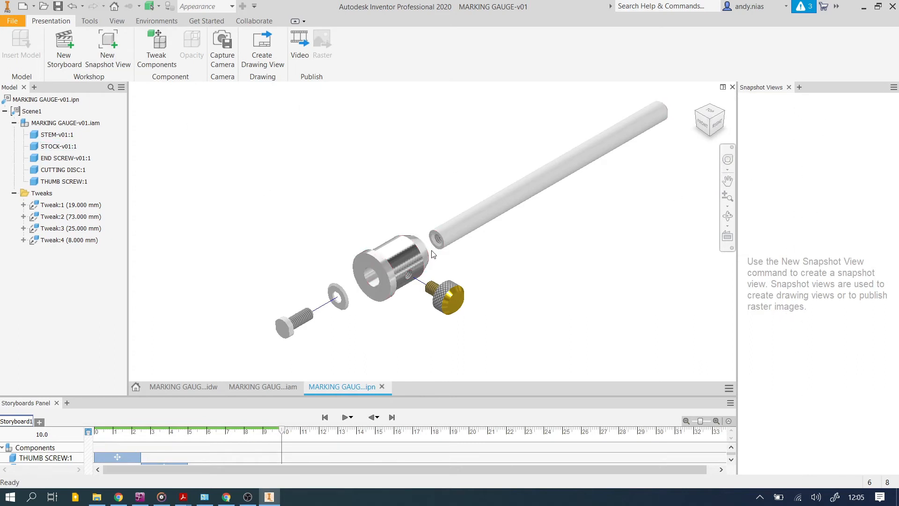
- Create two snapshot views of the exploded gauge, one in the current isometric orientation and one from the top-left-front isometric
{"action": "middle_click_drag", "start_coordinate": [510, 235], "coordinate": [502, 234]}
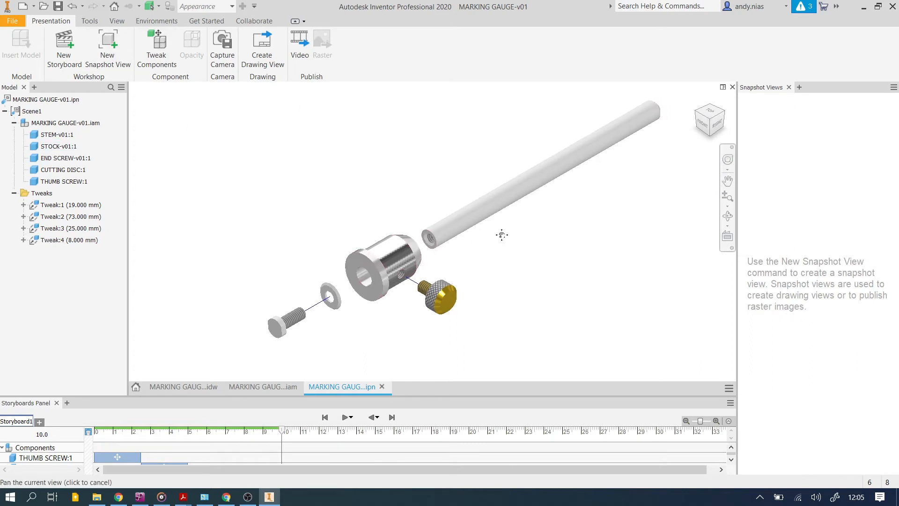
{"action": "left_click", "coordinate": [112, 44]}
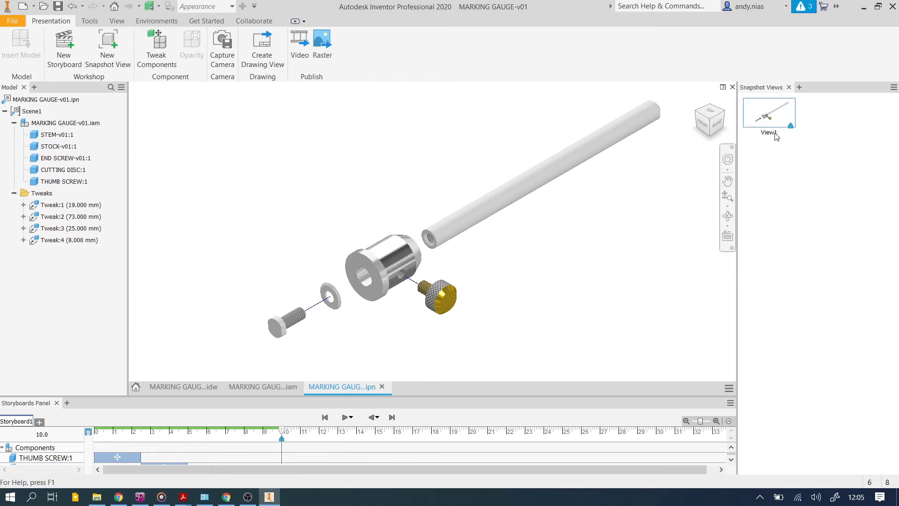
{"action": "left_click", "coordinate": [697, 116]}
{"action": "middle_click_drag", "start_coordinate": [426, 234], "coordinate": [355, 183]}
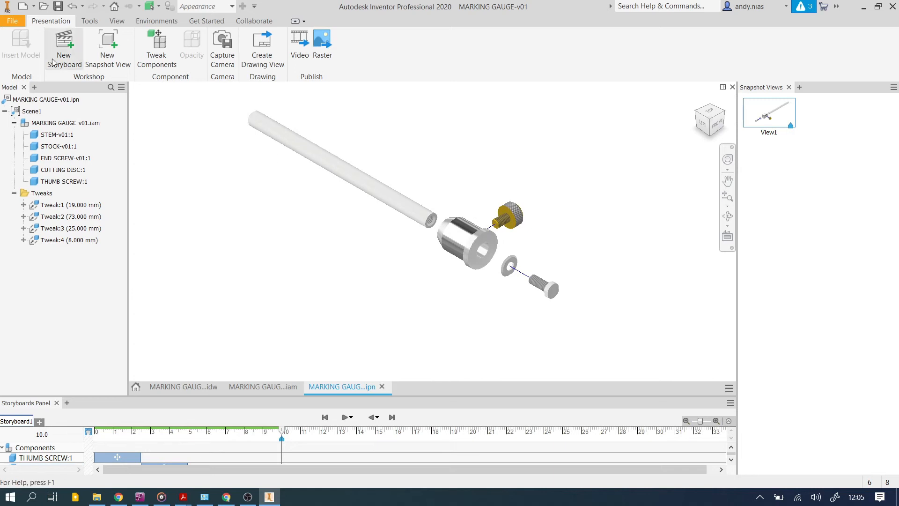
{"action": "left_click", "coordinate": [102, 44]}
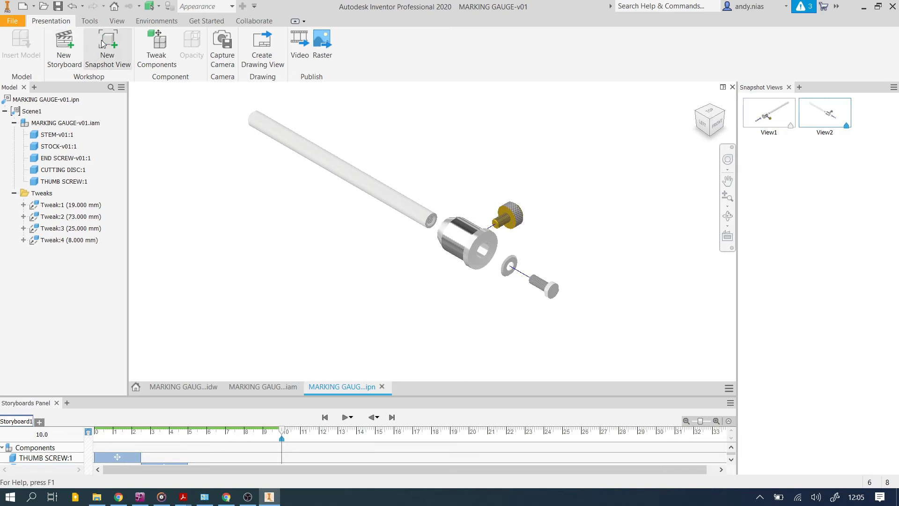
- Save the changes to MARKING GAUGE-v01.ipn, leaving the cutting disc and thumb screw part files unsaved
{"action": "left_click", "coordinate": [58, 6]}
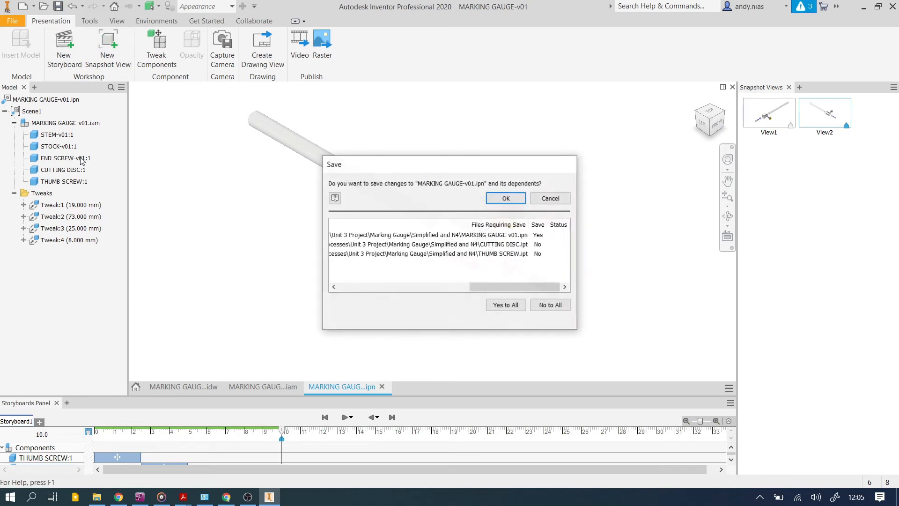
{"action": "left_click", "coordinate": [517, 201]}
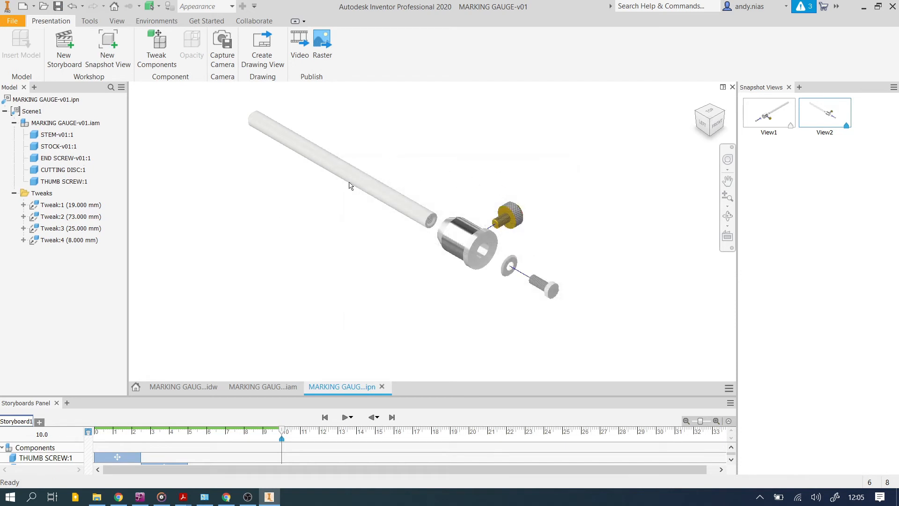
- Switch to the marking gauge drawing, open its first sheet and add a new sheet to the drawing
{"action": "left_click", "coordinate": [186, 387]}
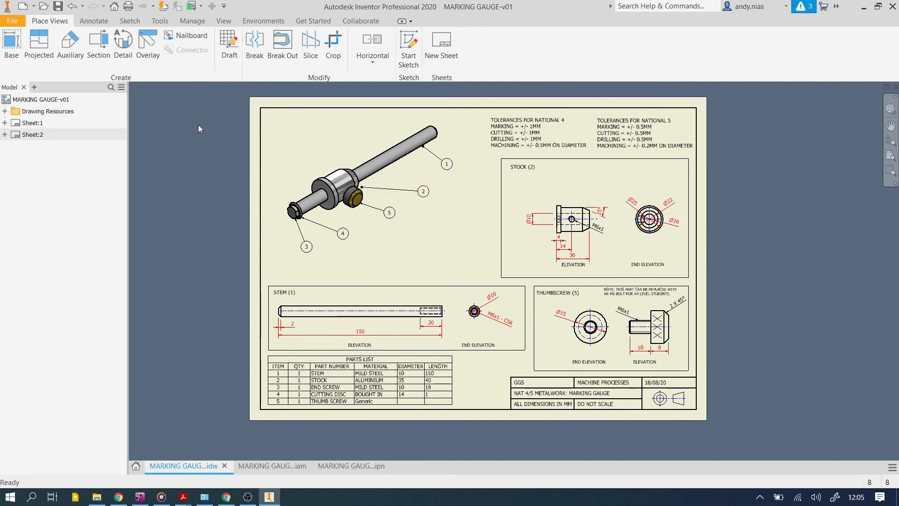
{"action": "double_click", "coordinate": [35, 124]}
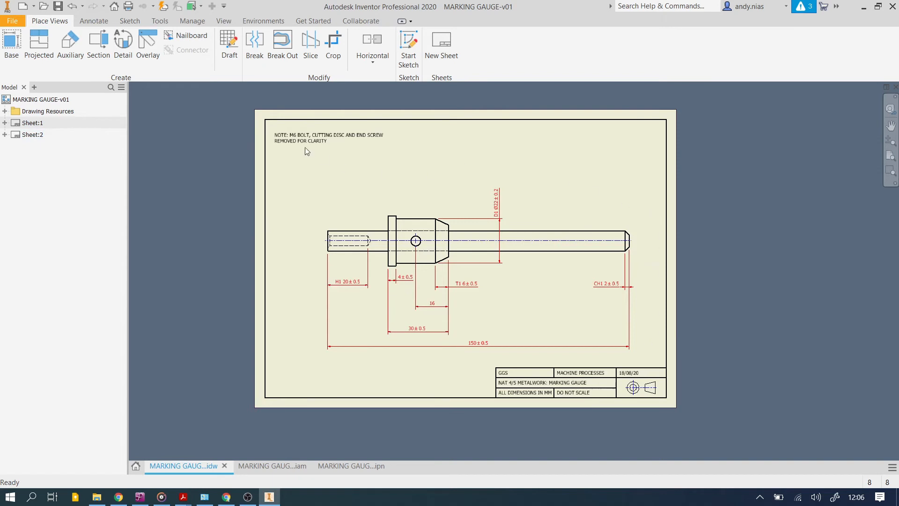
{"action": "left_click", "coordinate": [39, 126]}
{"action": "left_click", "coordinate": [441, 42]}
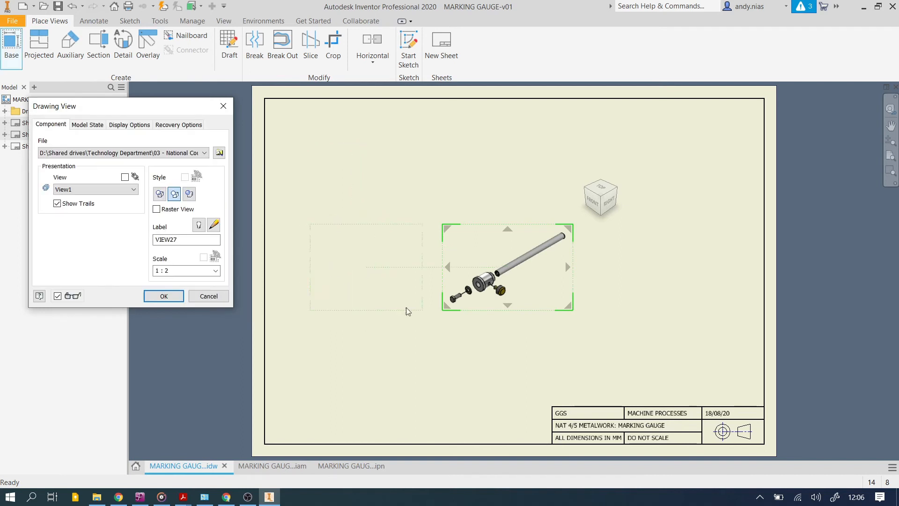
- Set up a base view on the new sheet using MARKING GAUGE-v01.ipn at a scale of 1:1
{"action": "left_click", "coordinate": [209, 153]}
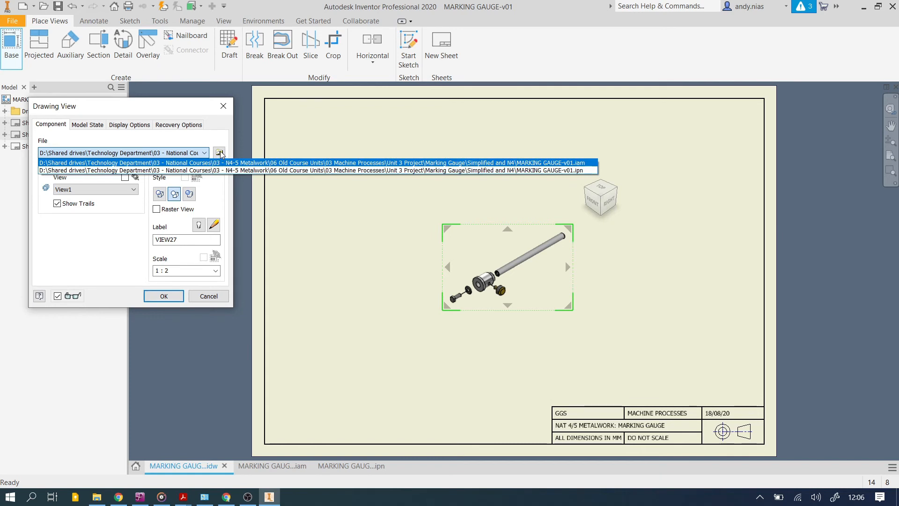
{"action": "left_click", "coordinate": [213, 170]}
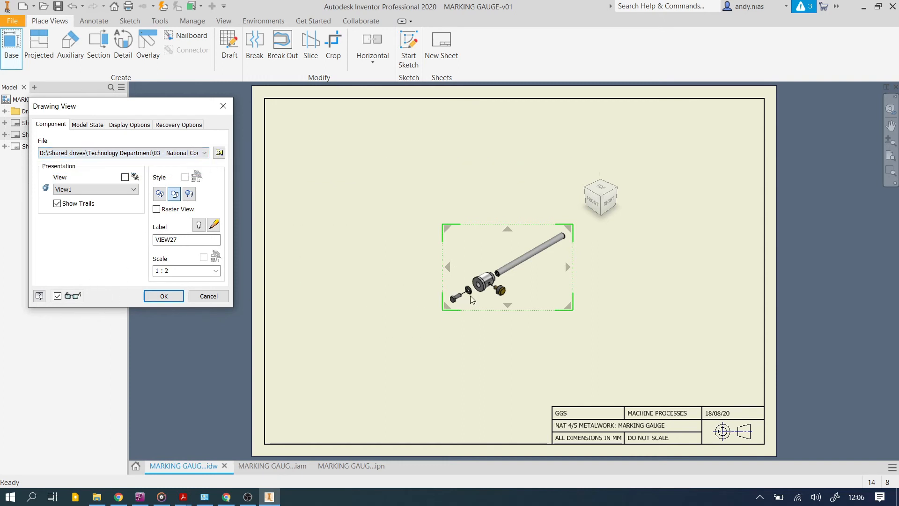
{"action": "left_click", "coordinate": [216, 270]}
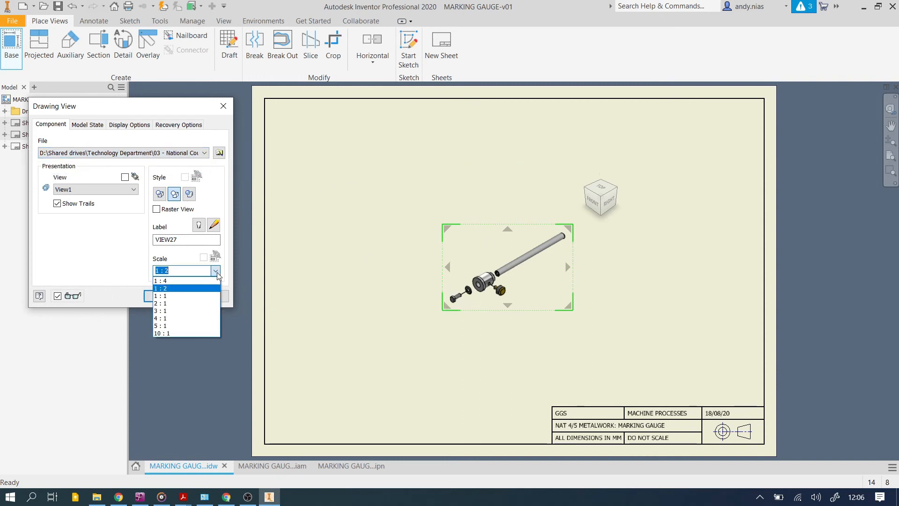
{"action": "left_click", "coordinate": [204, 296]}
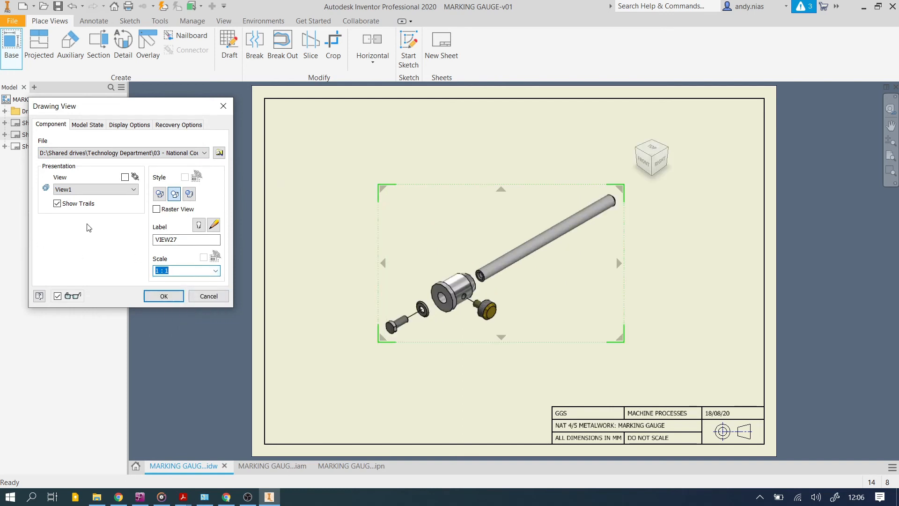
- Compare the presentation's View1 and View2 in the preview, and place the base view using View1 with trails shown
{"action": "left_click", "coordinate": [134, 190]}
{"action": "left_click", "coordinate": [126, 206]}
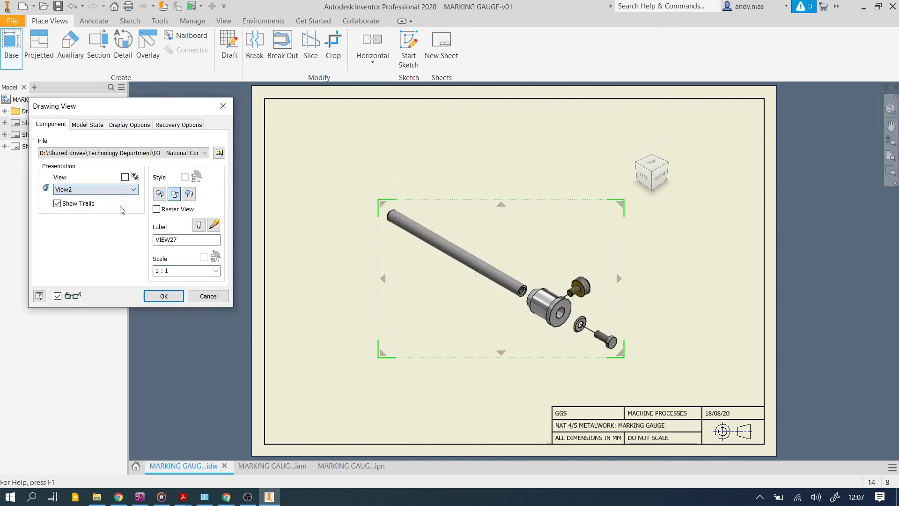
{"action": "left_click", "coordinate": [134, 190]}
{"action": "left_click", "coordinate": [130, 197]}
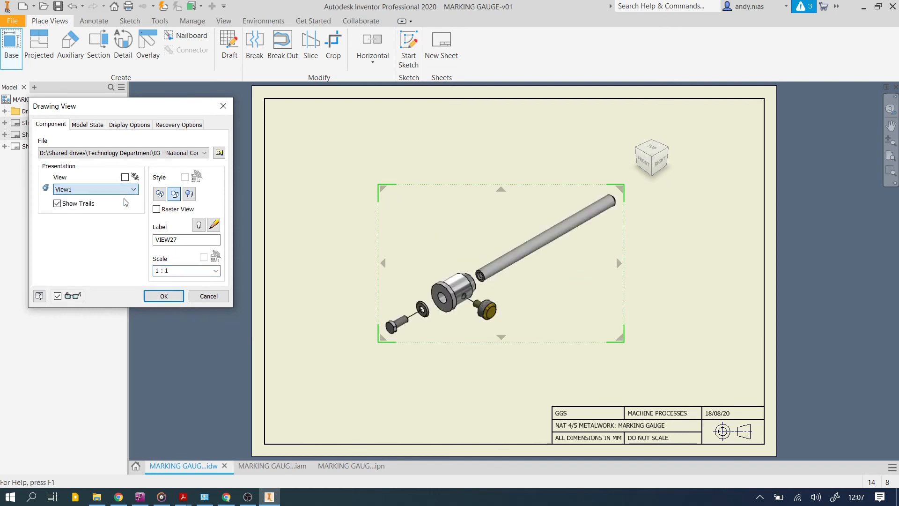
{"action": "left_click", "coordinate": [130, 191]}
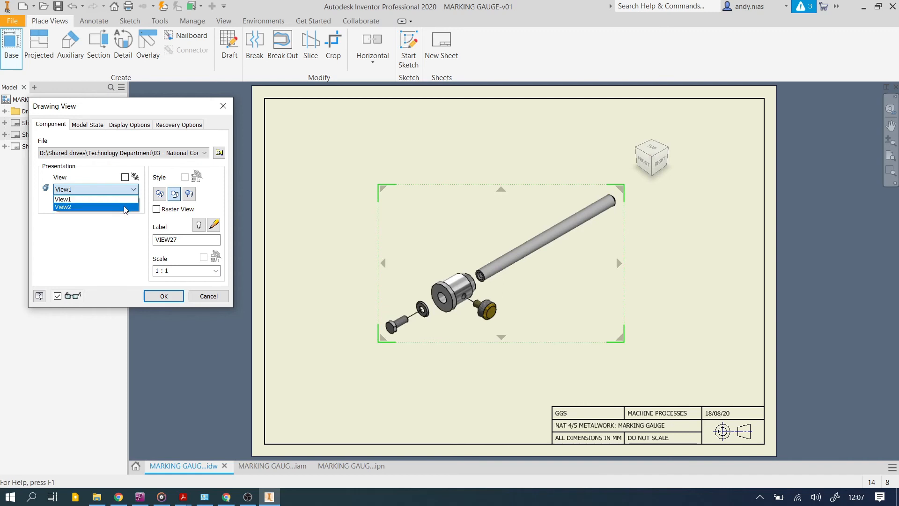
{"action": "left_click", "coordinate": [126, 207]}
{"action": "left_click", "coordinate": [134, 190]}
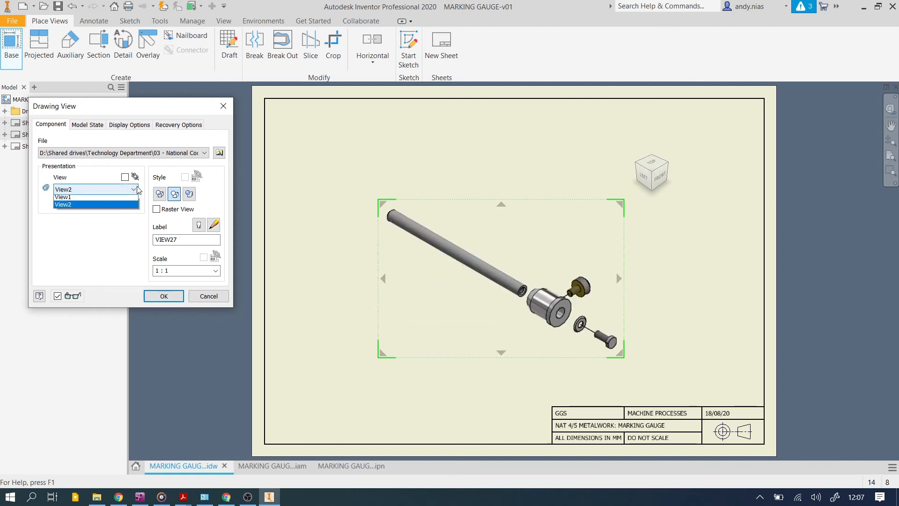
{"action": "left_click", "coordinate": [130, 199]}
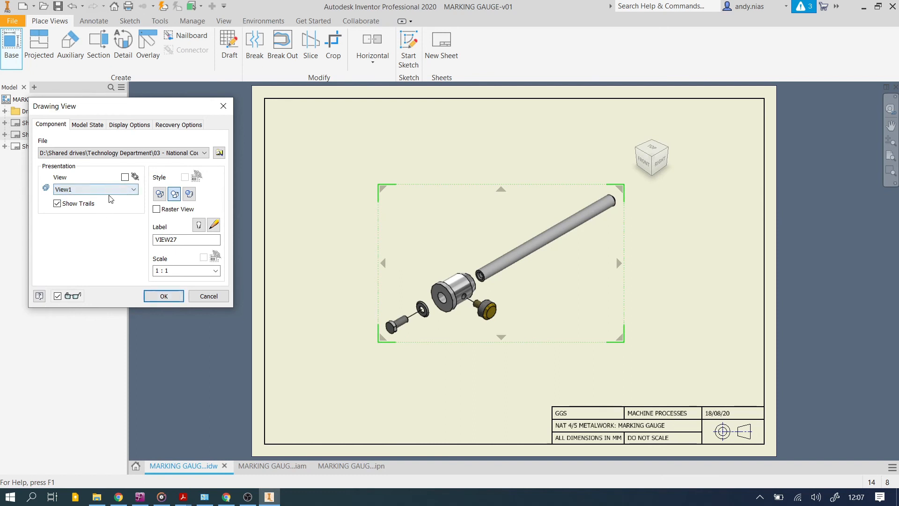
{"action": "left_click", "coordinate": [163, 296]}
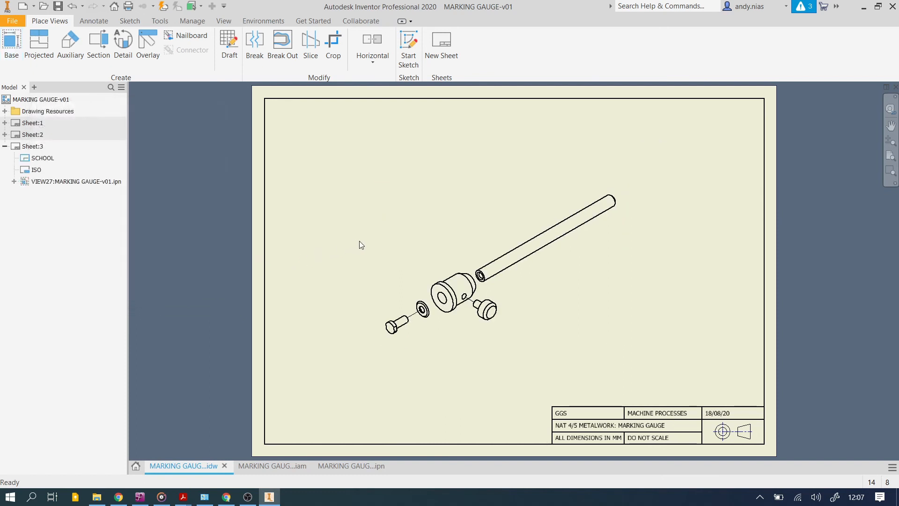
- Move the exploded view slightly towards the upper-left corner of the sheet
{"action": "scroll", "coordinate": [358, 241], "scroll_direction": "up", "scroll_amount": 5}
{"action": "mouse_move", "coordinate": [363, 247]}
{"action": "middle_mouse_down"}
{"action": "mouse_move", "coordinate": [369, 215]}
{"action": "mouse_move", "coordinate": [349, 194]}
{"action": "middle_mouse_up"}
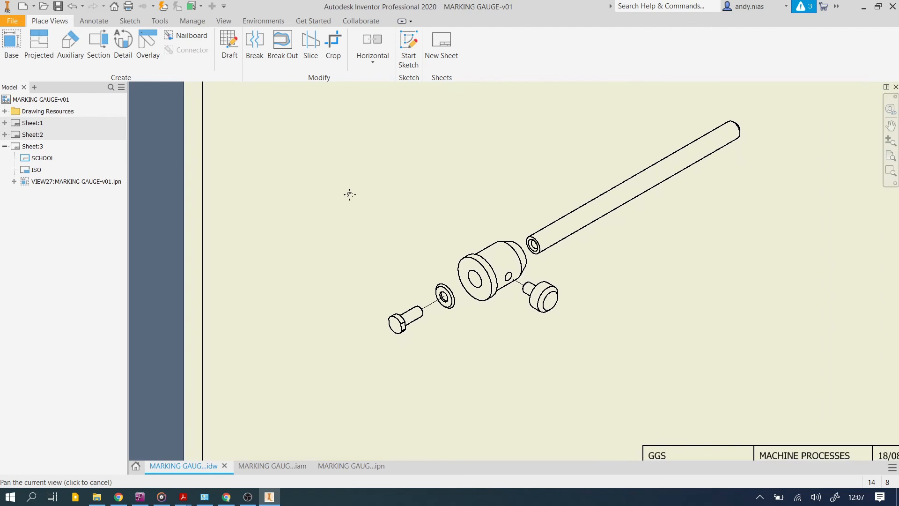
{"action": "scroll", "coordinate": [349, 195], "scroll_direction": "down", "scroll_amount": 5}
{"action": "left_click", "coordinate": [391, 209]}
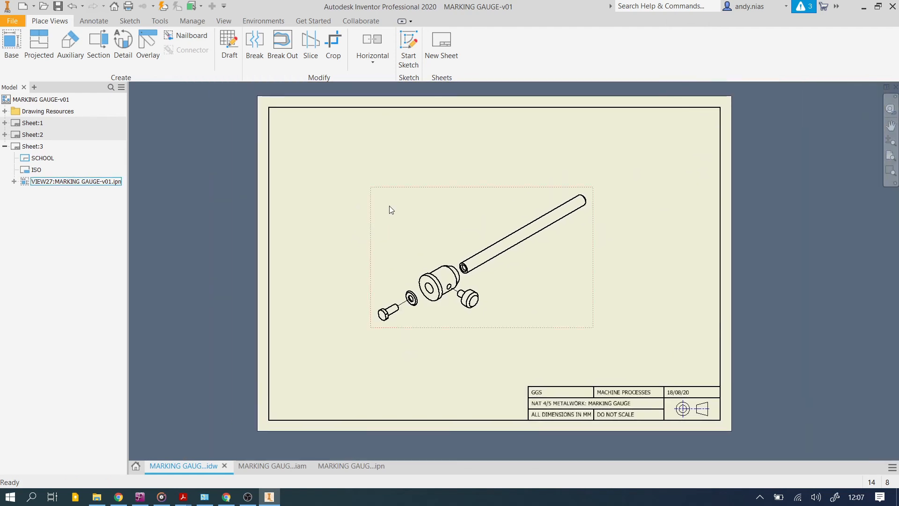
{"action": "left_click_drag", "start_coordinate": [401, 194], "coordinate": [365, 182]}
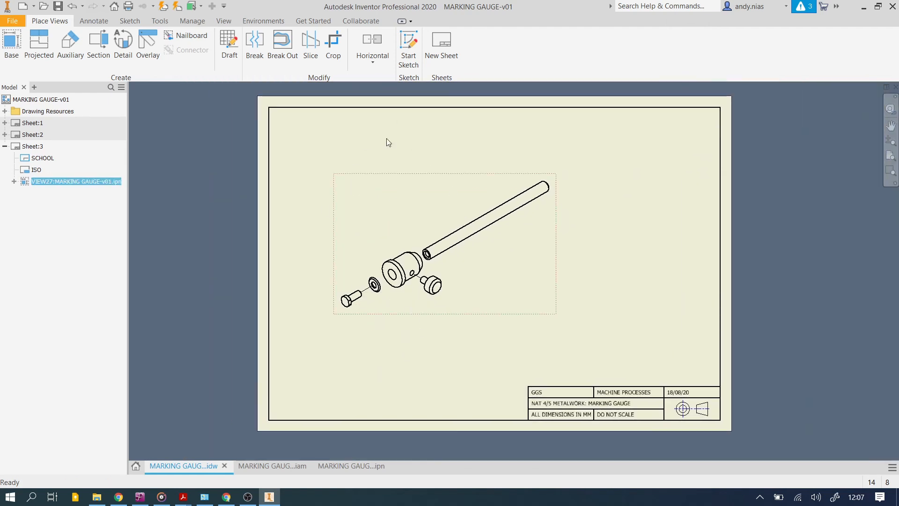
- Hide the trail line between the stock's side hole and the thumb screw in the exploded view
{"action": "key", "text": "F2"}
{"action": "scroll", "coordinate": [477, 288], "scroll_direction": "down", "scroll_amount": 1}
{"action": "scroll", "coordinate": [476, 288], "scroll_direction": "up", "scroll_amount": 4}
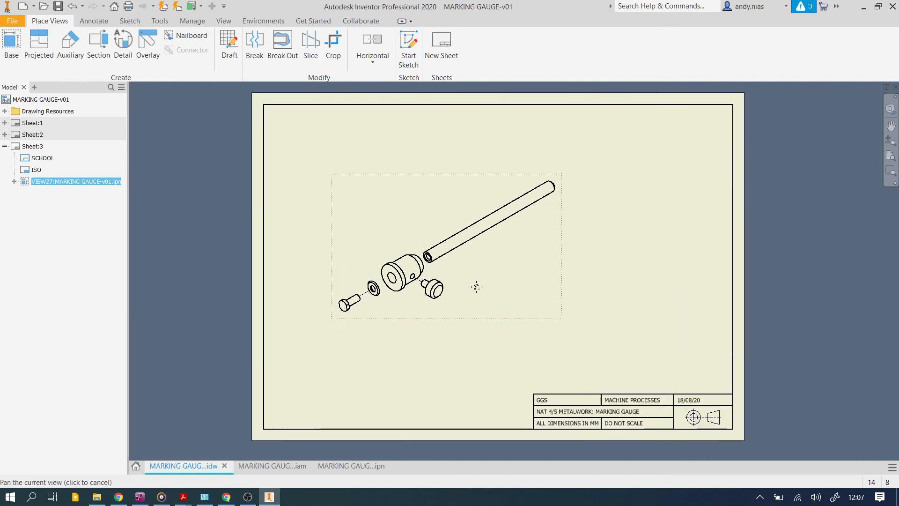
{"action": "scroll", "coordinate": [534, 284], "scroll_direction": "up", "scroll_amount": 1}
{"action": "middle_click_drag", "start_coordinate": [492, 304], "coordinate": [581, 260]}
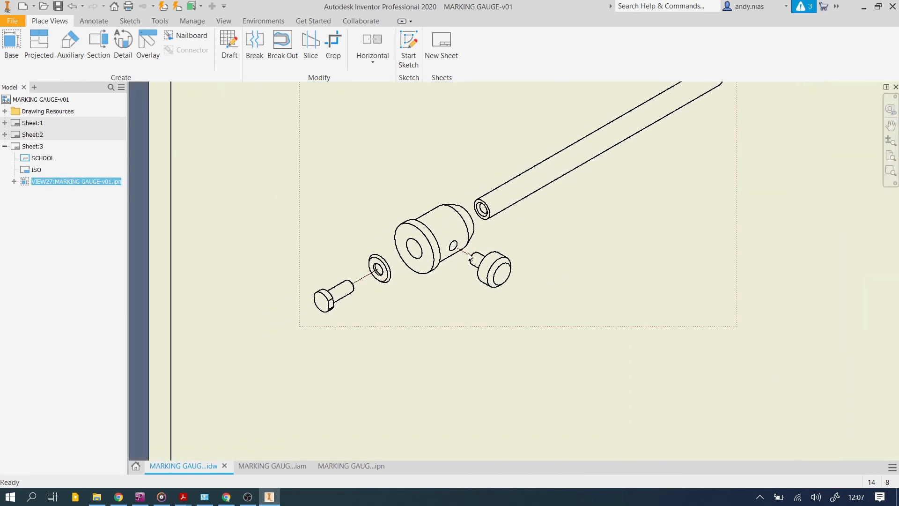
{"action": "scroll", "coordinate": [470, 256], "scroll_direction": "up", "scroll_amount": 3}
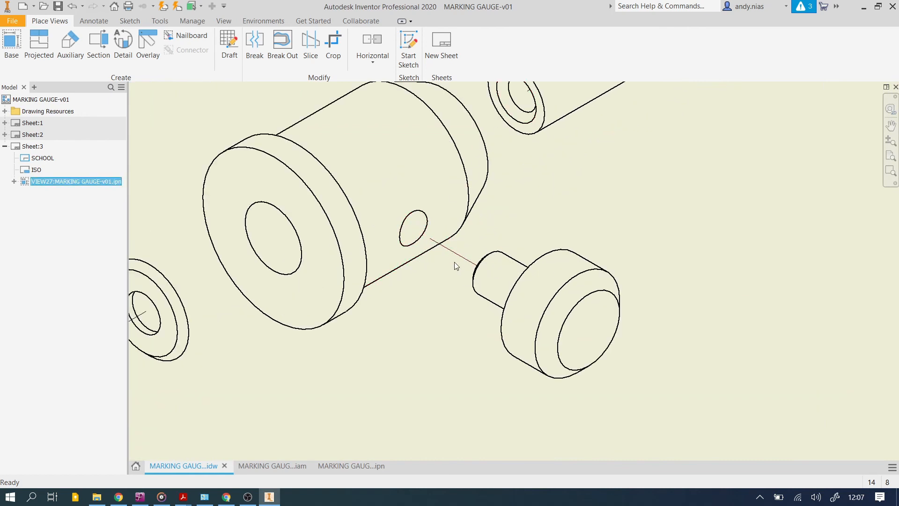
{"action": "scroll", "coordinate": [454, 262], "scroll_direction": "down", "scroll_amount": 5}
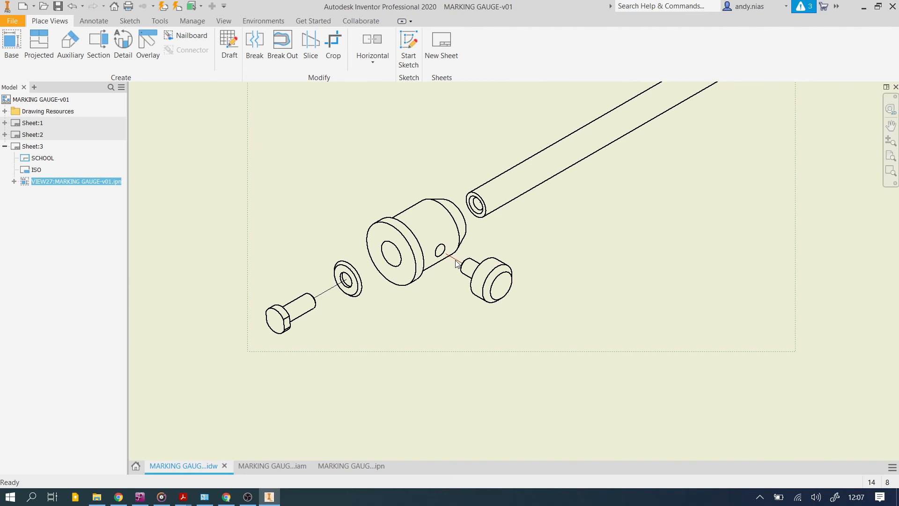
{"action": "right_click", "coordinate": [456, 263]}
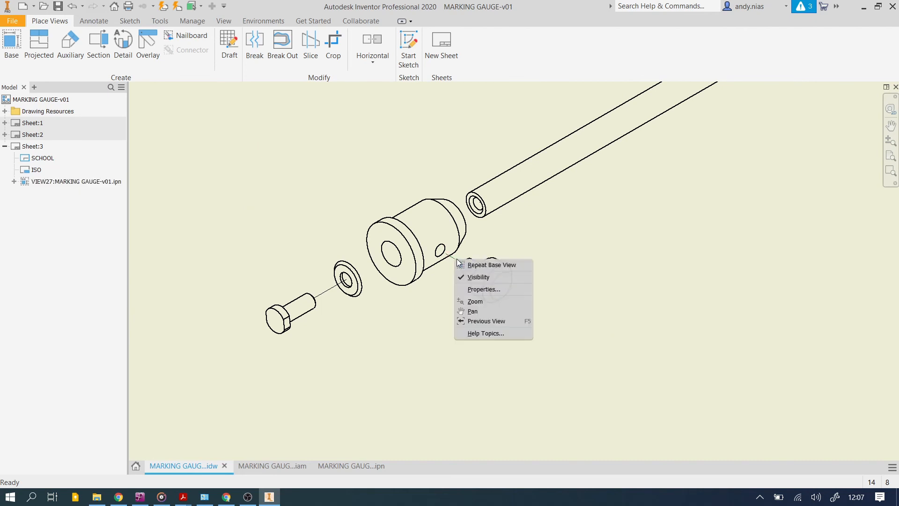
{"action": "left_click", "coordinate": [473, 276]}
{"action": "scroll", "coordinate": [378, 352], "scroll_direction": "up", "scroll_amount": 3}
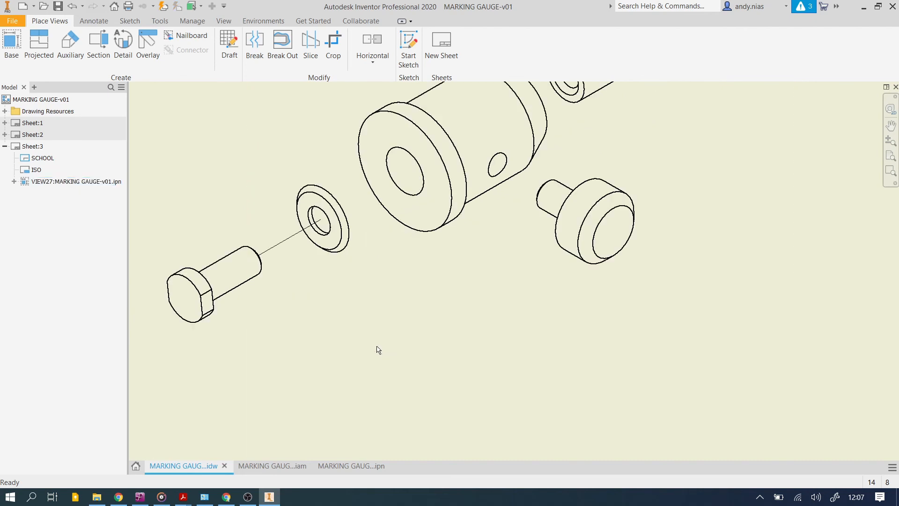
{"action": "scroll", "coordinate": [378, 351], "scroll_direction": "down", "scroll_amount": 5}
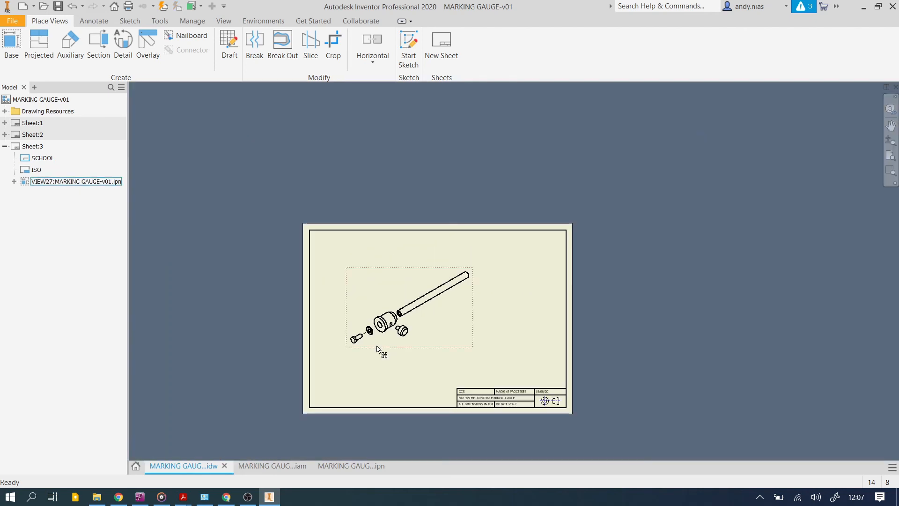
{"action": "double_click", "coordinate": [373, 291]}
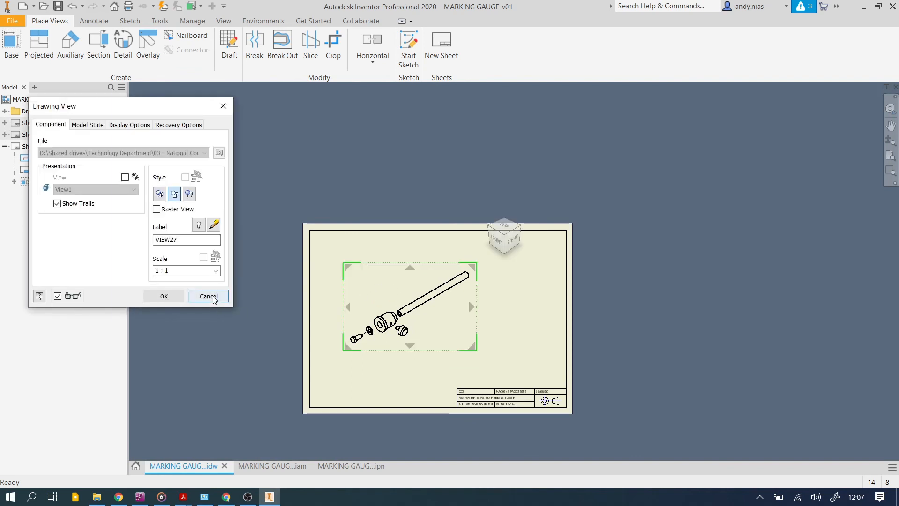
{"action": "left_click", "coordinate": [209, 296]}
{"action": "right_click", "coordinate": [388, 279]}
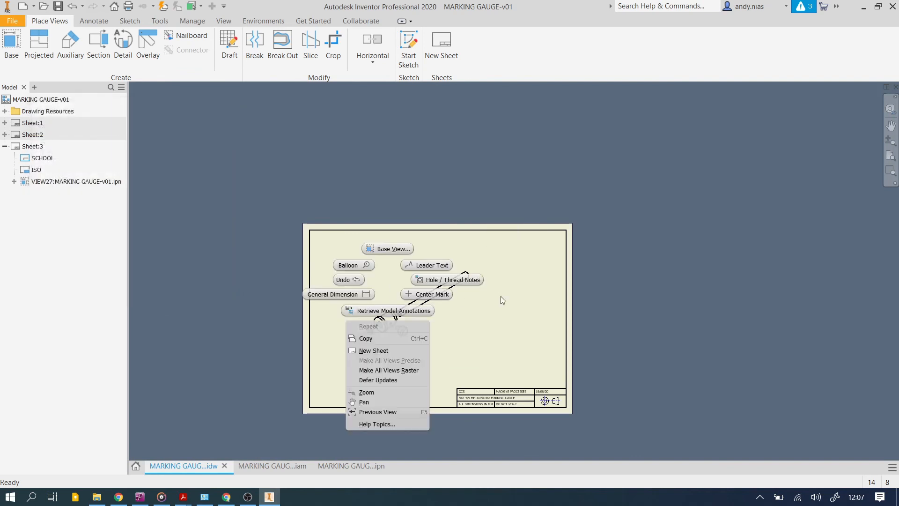
{"action": "left_click", "coordinate": [482, 310]}
- Edit the exploded drawing view to turn off Show Trails for all components
{"action": "left_click", "coordinate": [399, 313]}
{"action": "right_click", "coordinate": [374, 313]}
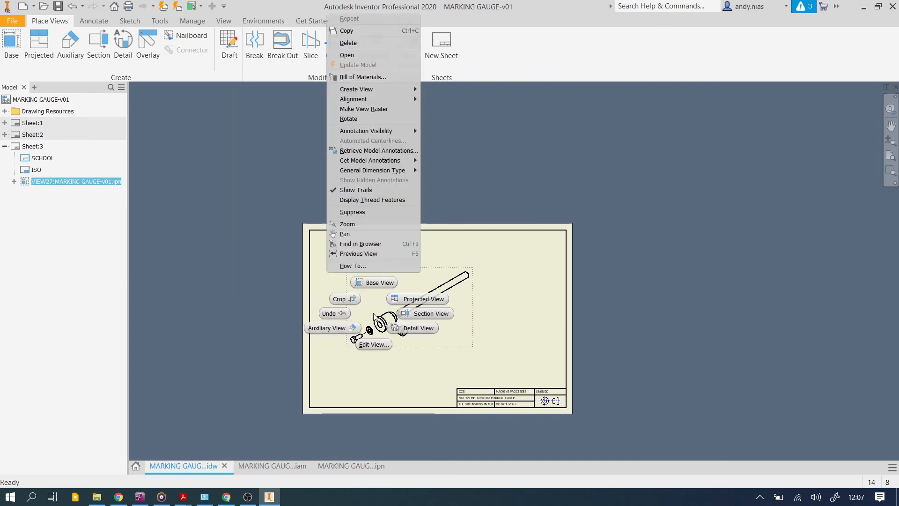
{"action": "left_click", "coordinate": [378, 344]}
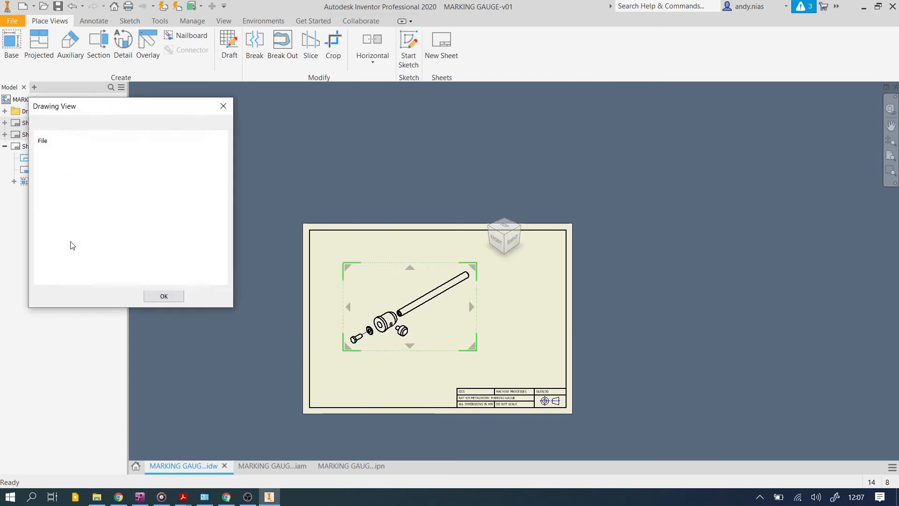
{"action": "left_click", "coordinate": [57, 203]}
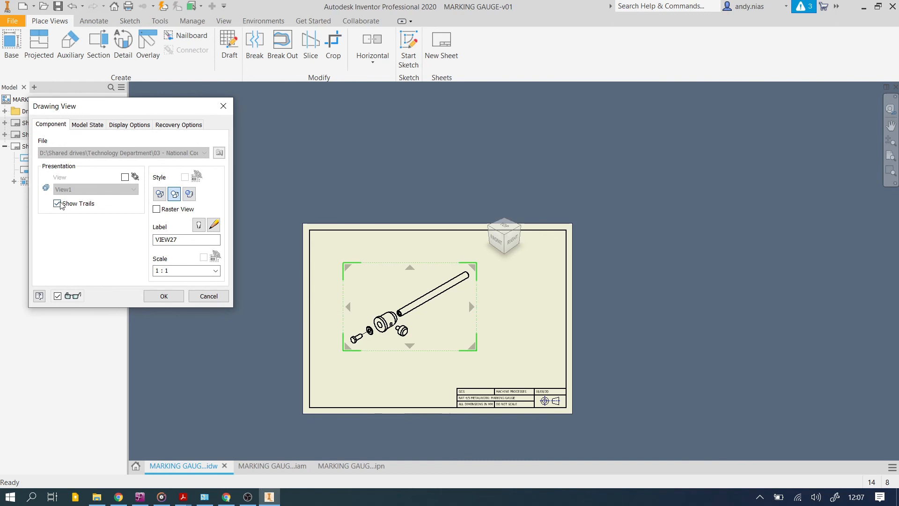
{"action": "left_click", "coordinate": [163, 296]}
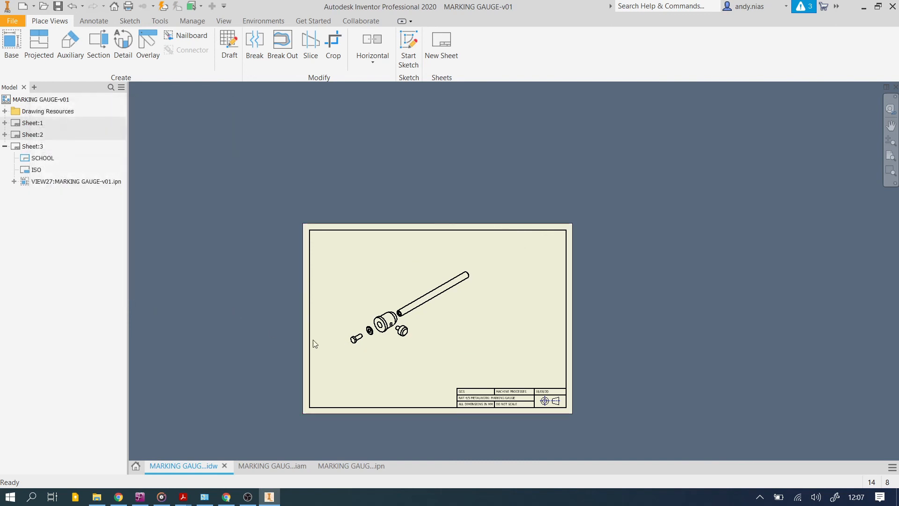
{"action": "scroll", "coordinate": [359, 333], "scroll_direction": "down", "scroll_amount": 3}
{"action": "scroll", "coordinate": [358, 333], "scroll_direction": "up", "scroll_amount": 5}
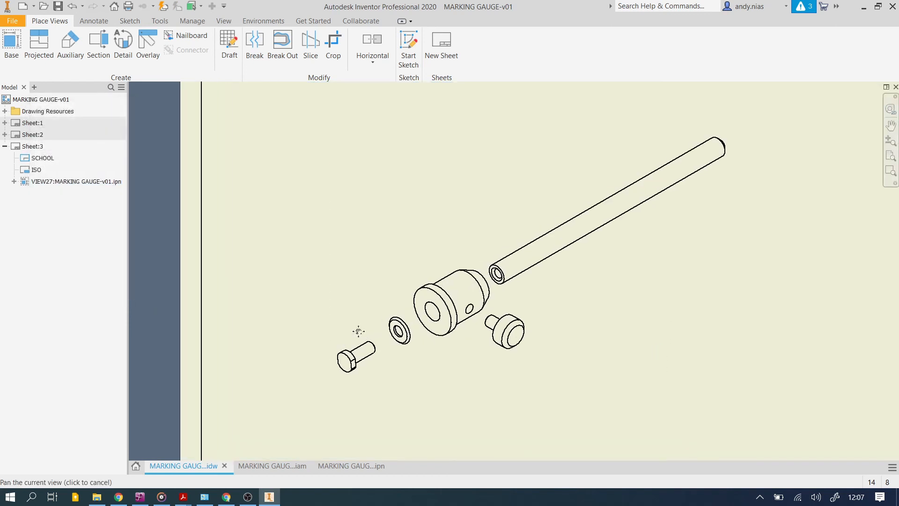
{"action": "scroll", "coordinate": [361, 319], "scroll_direction": "down", "scroll_amount": 2}
{"action": "middle_click_drag", "start_coordinate": [370, 318], "coordinate": [359, 311]}
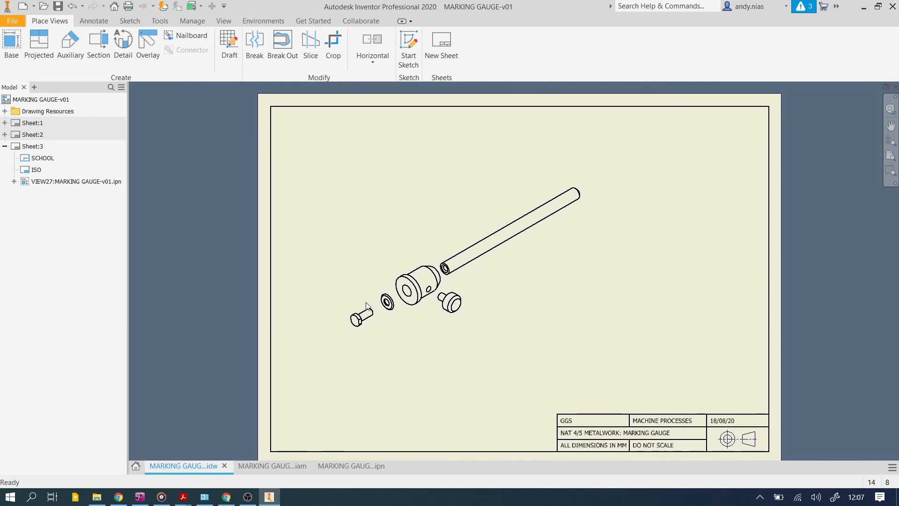